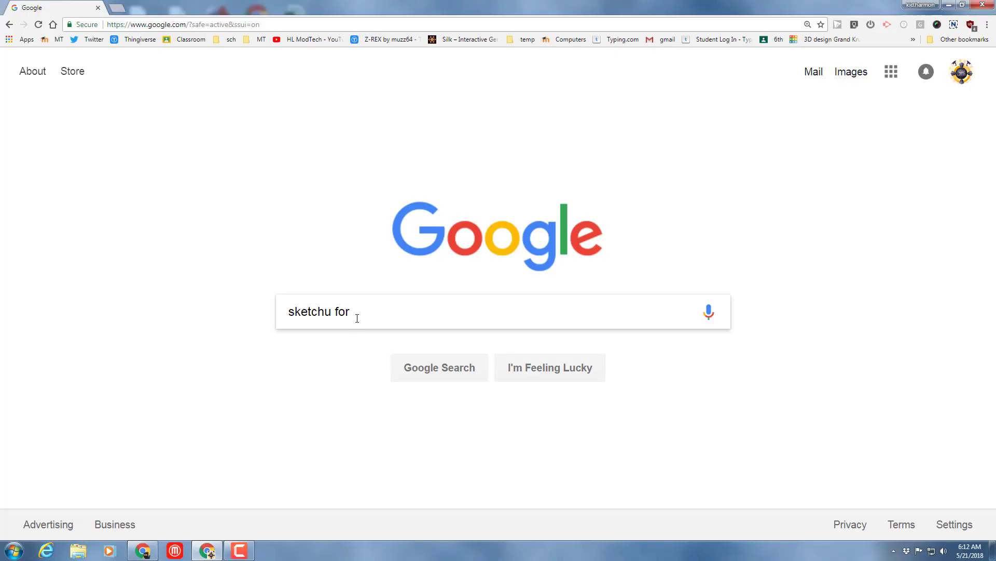
- Search Google for 'sketchup for schools' and launch the app from its G Suite Marketplace listing
left_click(385, 338)
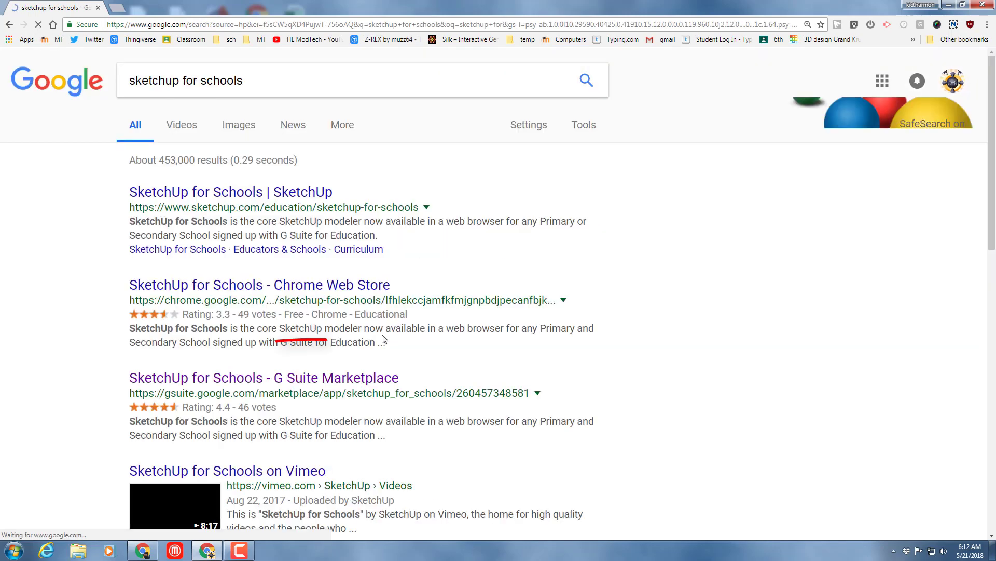
left_click(292, 380)
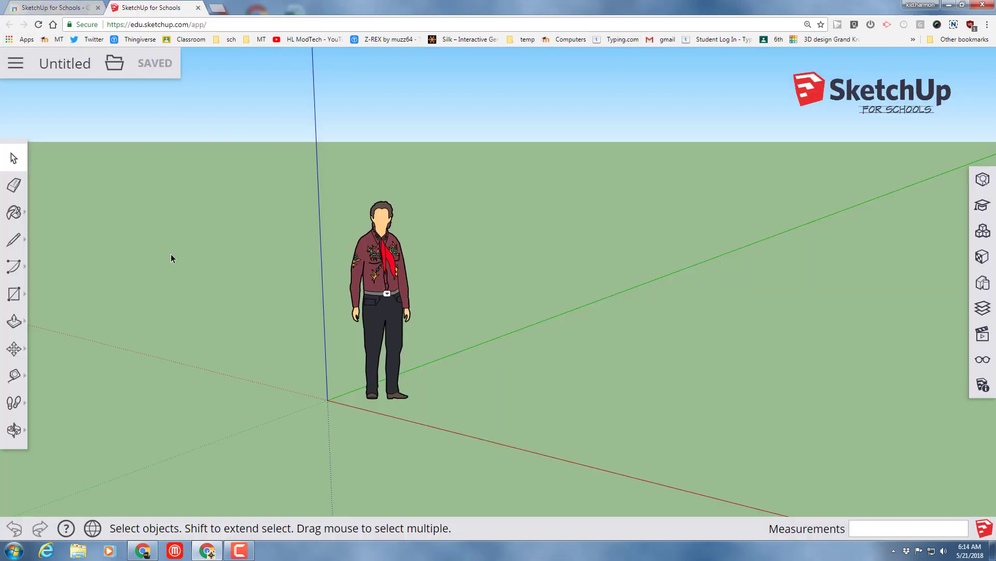
- Delete the scale figure and draw a rectangular floor starting at the origin
left_click(389, 305)
key("Delete")
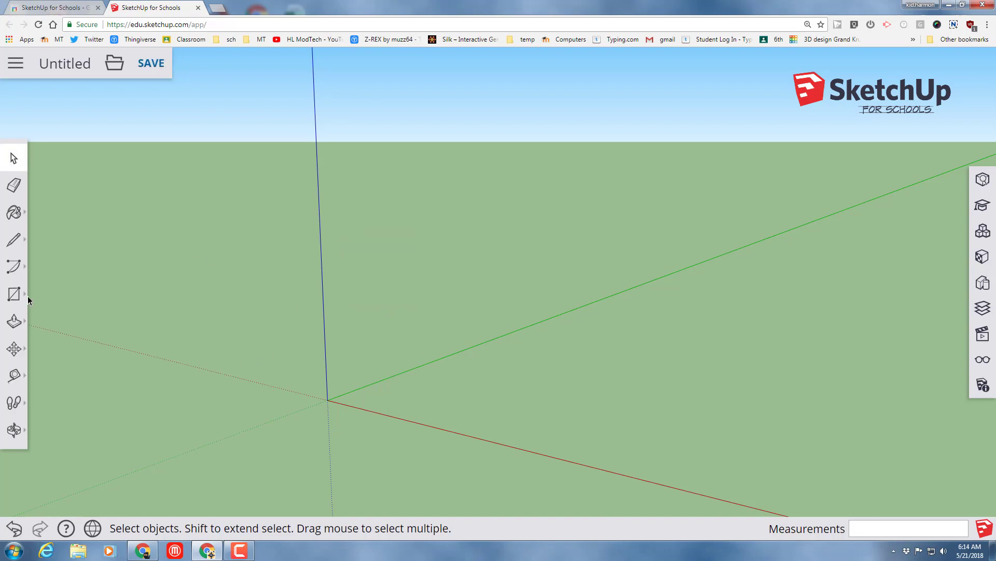
left_click(14, 298)
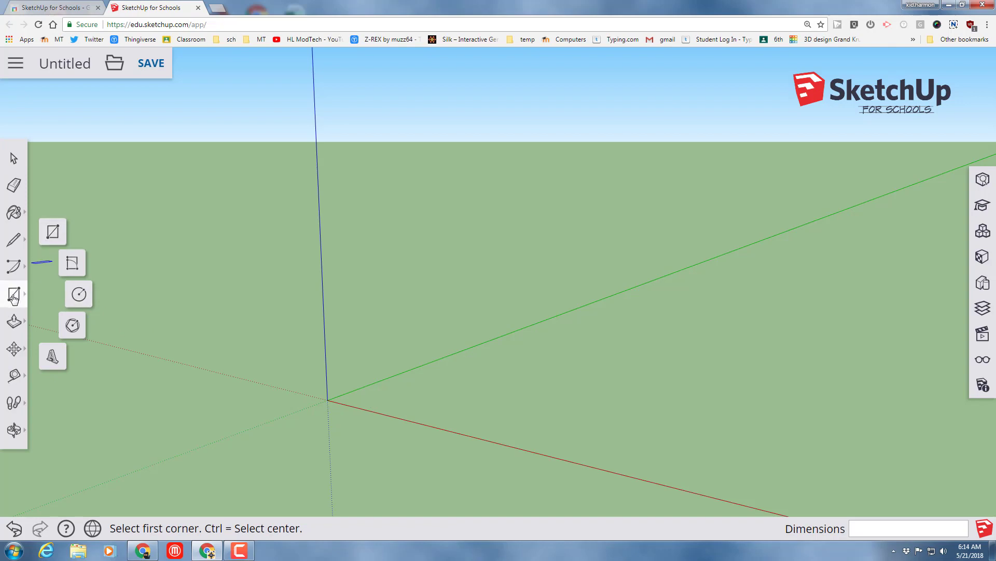
left_click(52, 234)
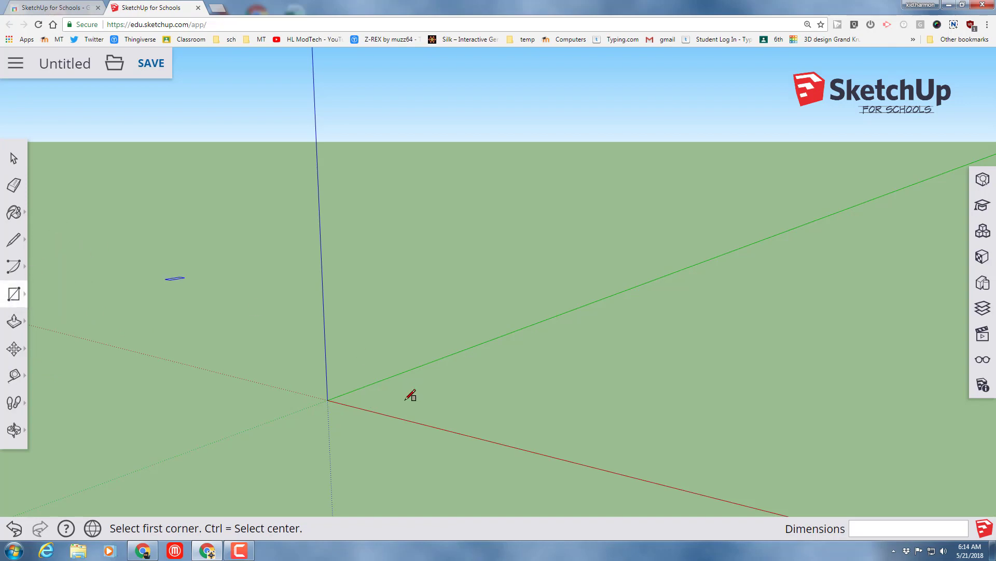
left_click(328, 399)
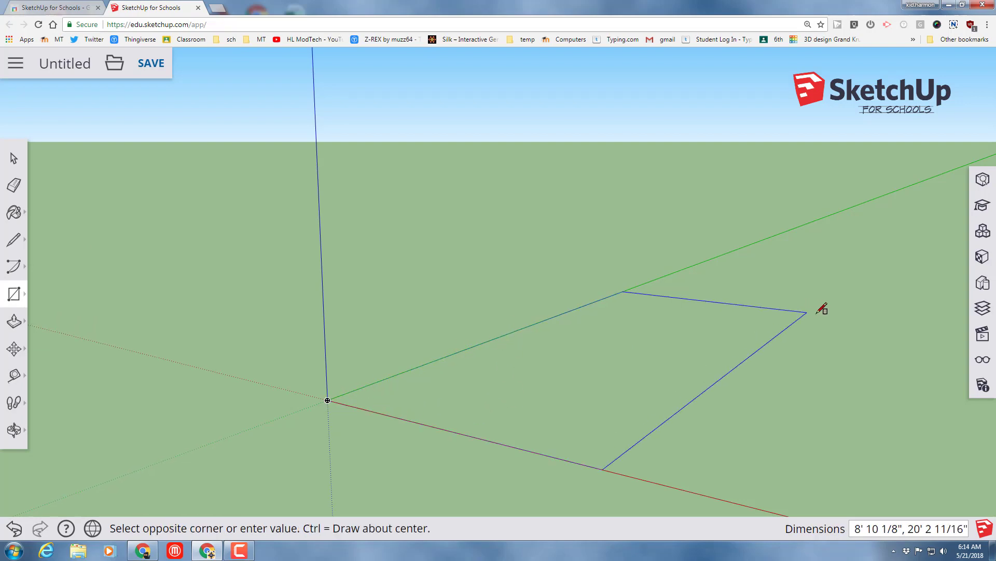
left_click(882, 318)
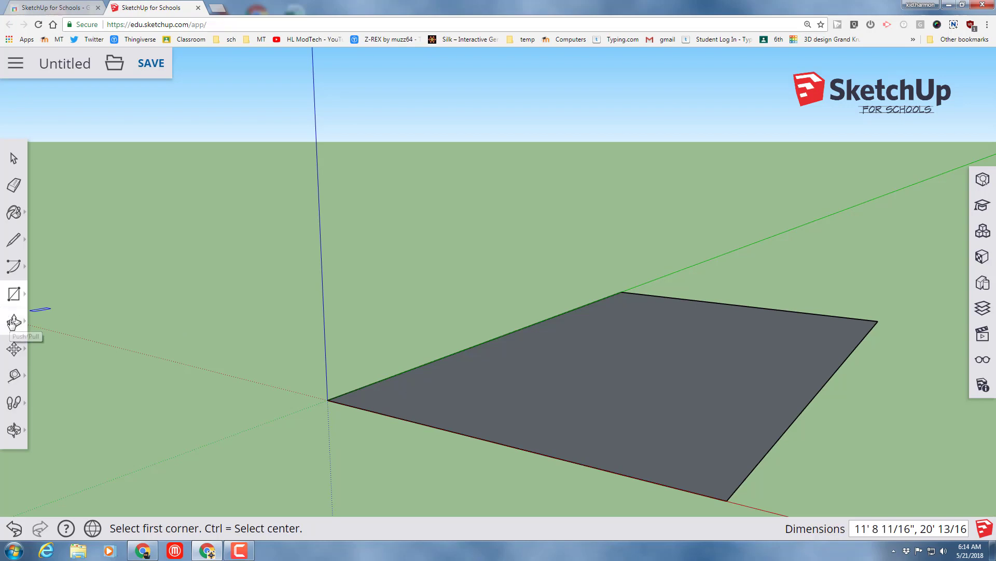
- Offset the floor rectangle's edges inward and delete the inner face, leaving a thin outline band
left_click(15, 323)
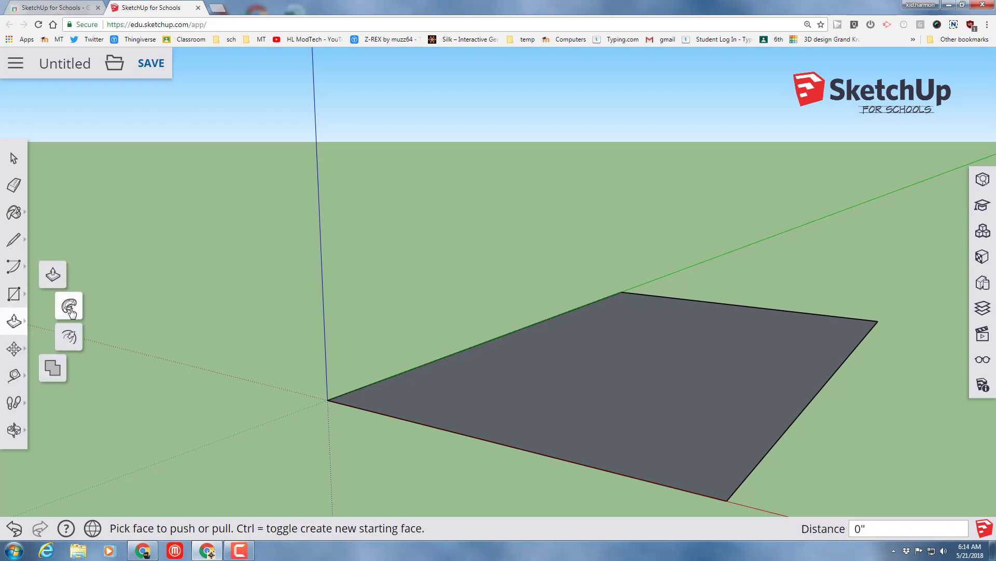
left_click(69, 337)
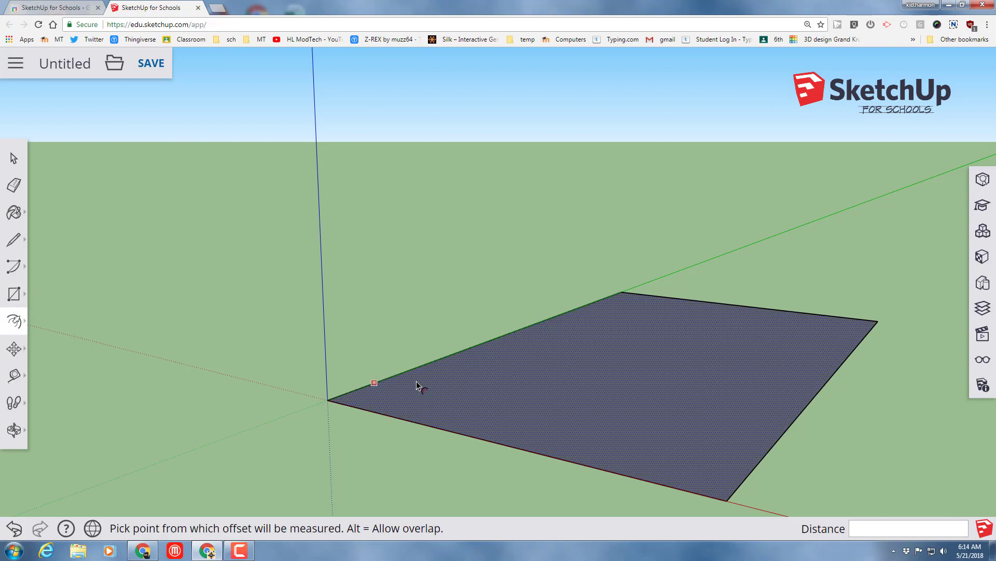
left_click(474, 382)
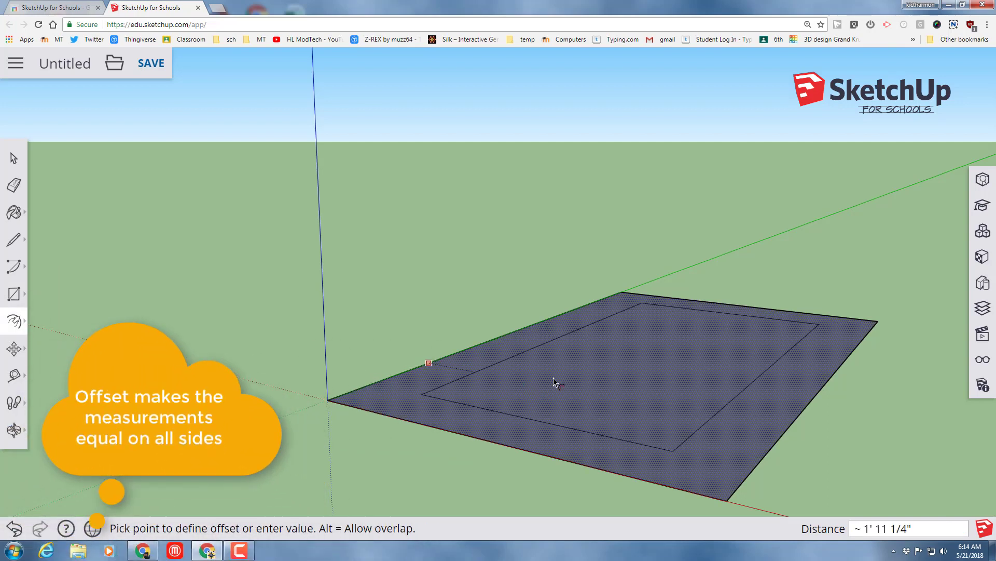
left_click(500, 353)
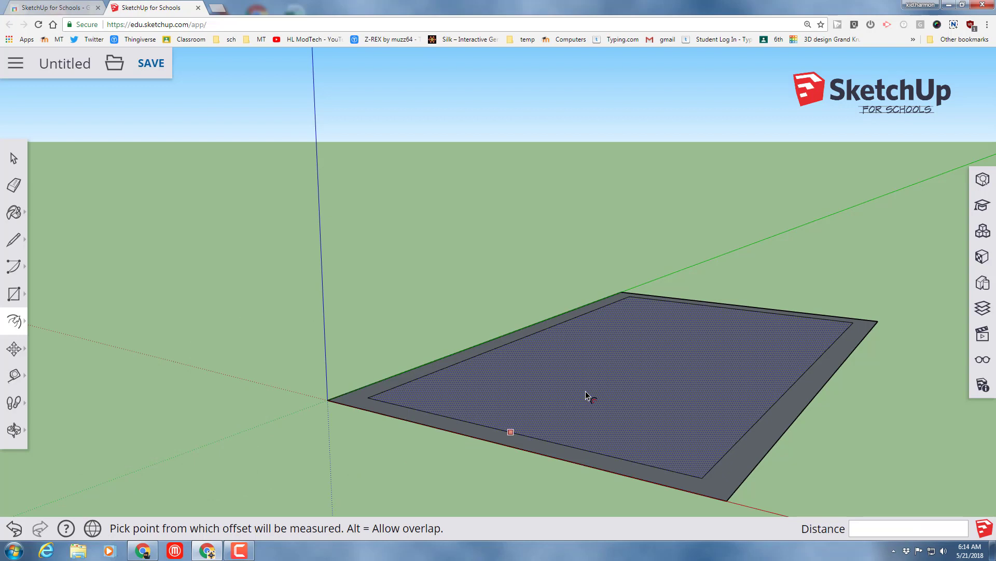
left_click(13, 159)
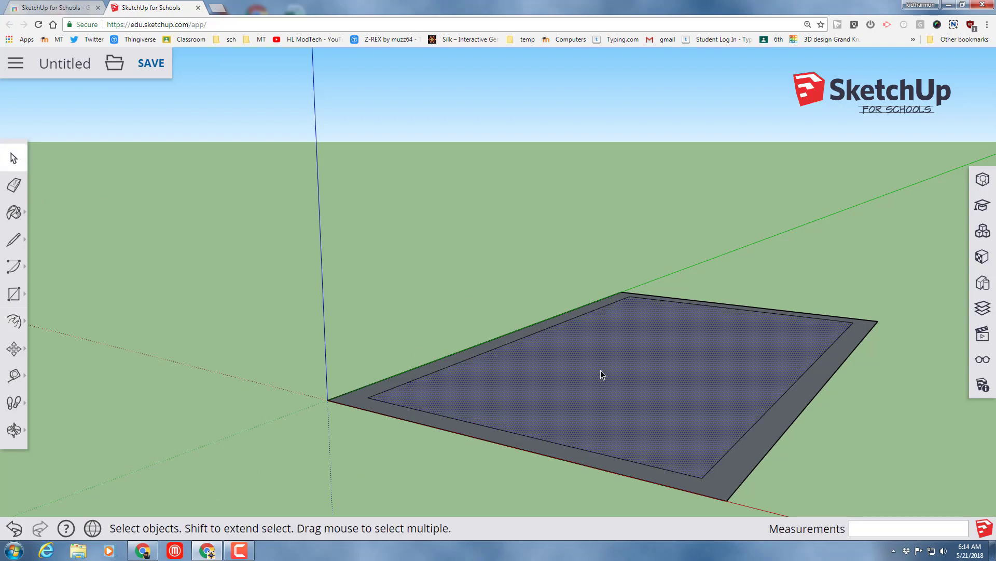
key("Delete")
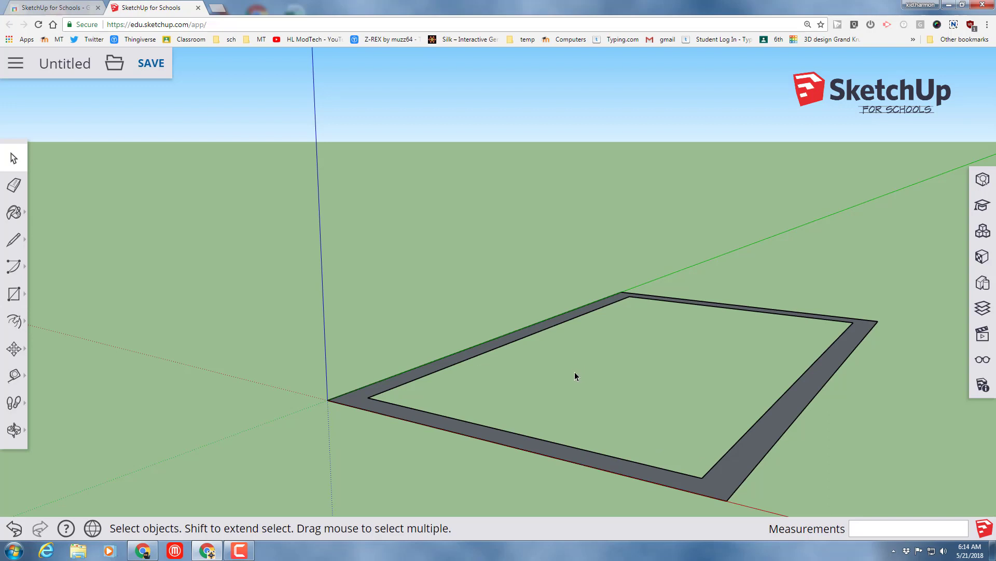
key("p")
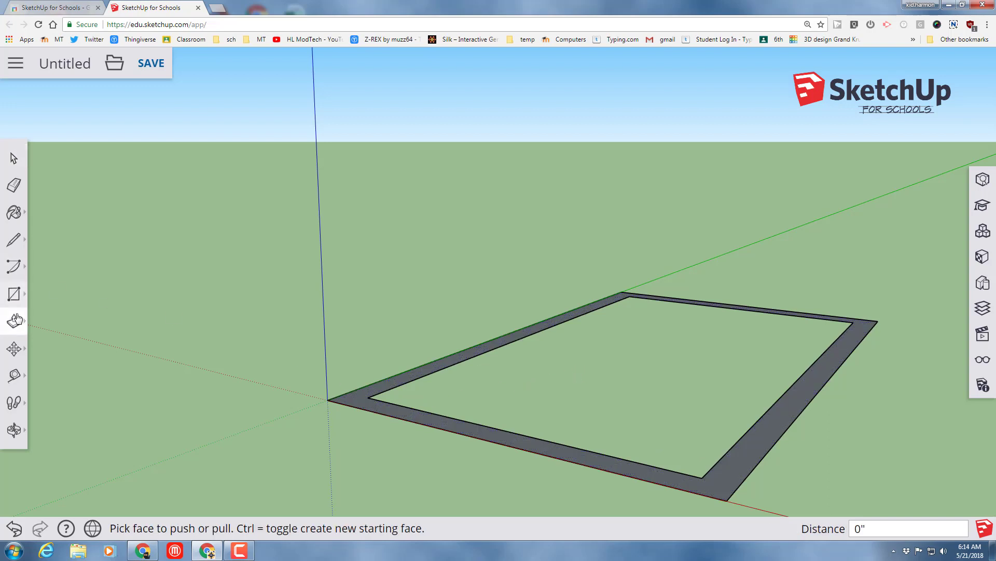
- Push/Pull the outline band upward into walls about 8 feet tall
left_click(13, 321)
left_click(53, 275)
left_click(352, 400)
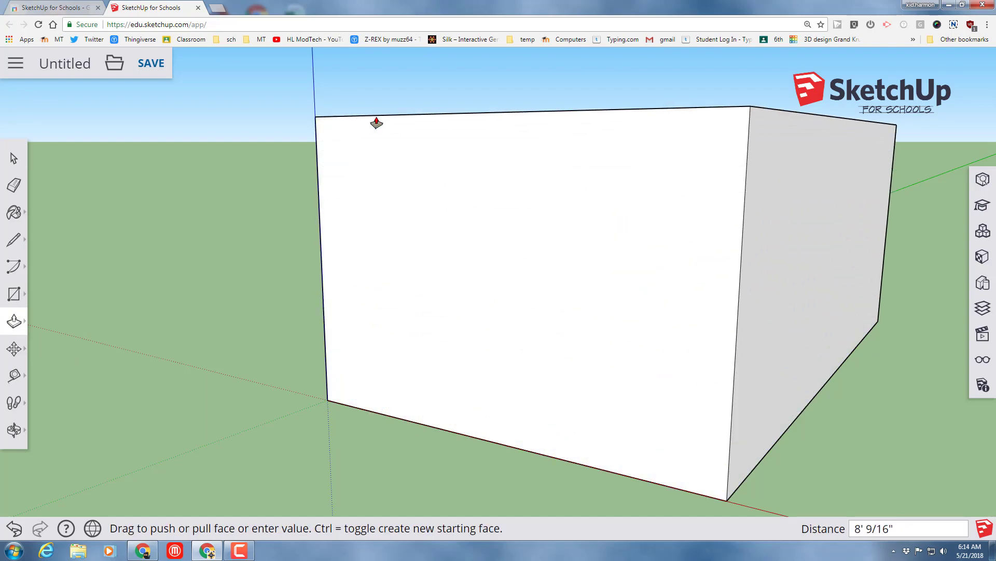
left_click(376, 128)
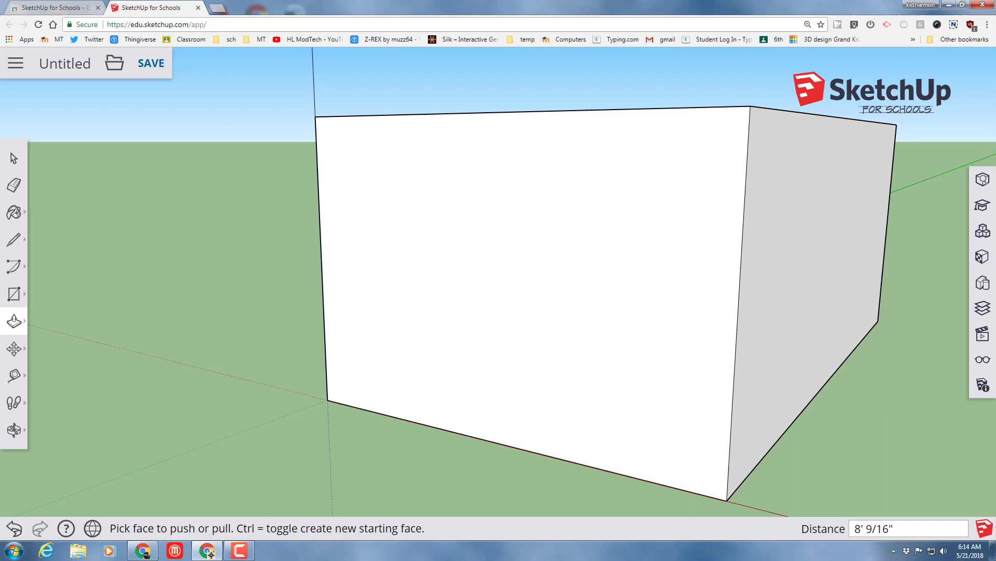
- Draw a door rectangle on the front wall, starting from the wall's bottom edge
left_click(14, 297)
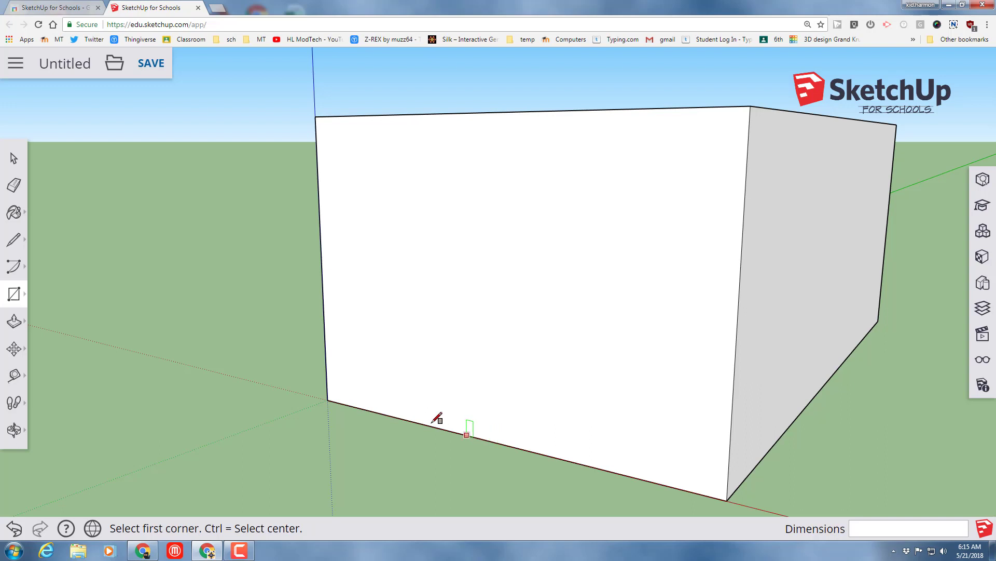
left_click(479, 438)
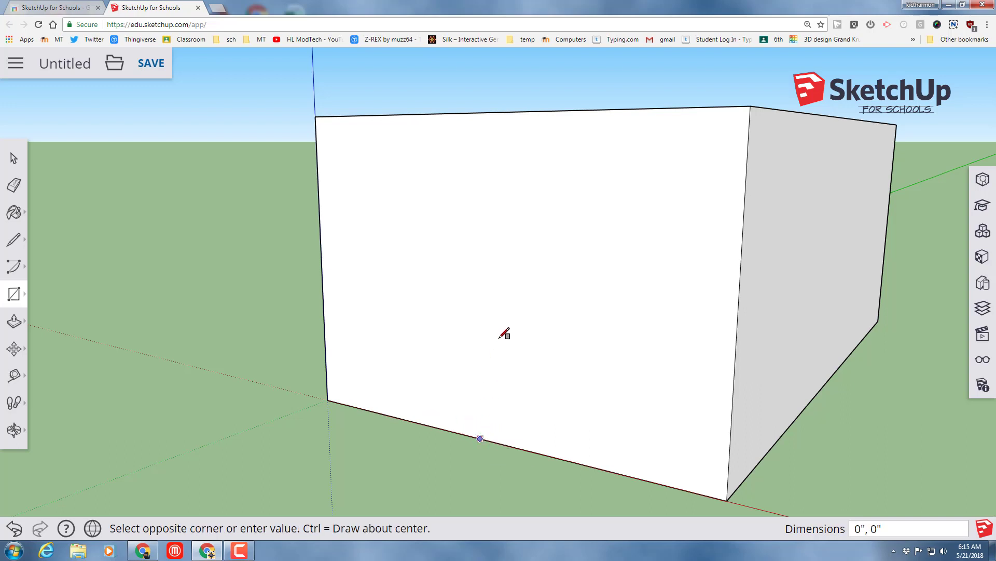
left_click(599, 252)
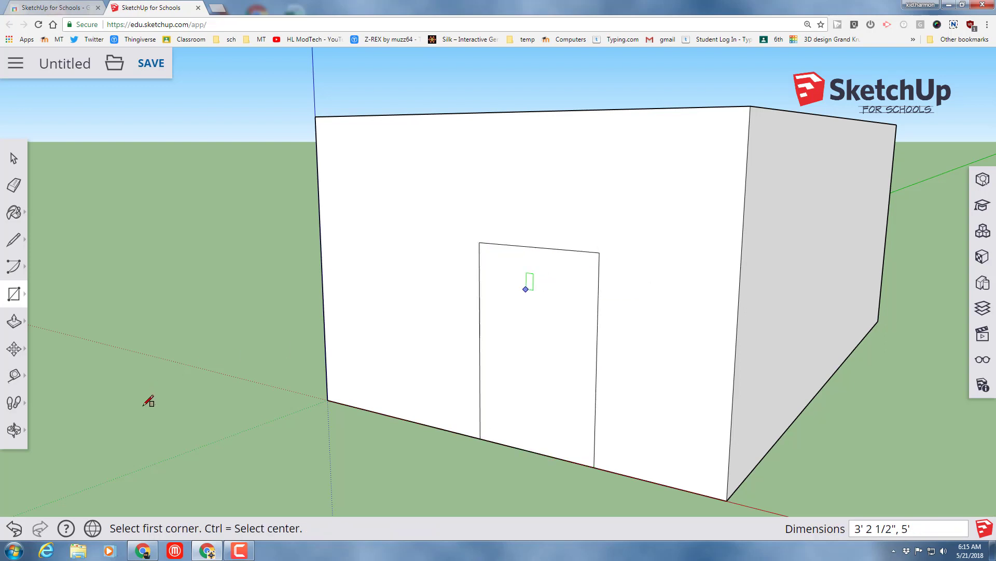
left_click(16, 429)
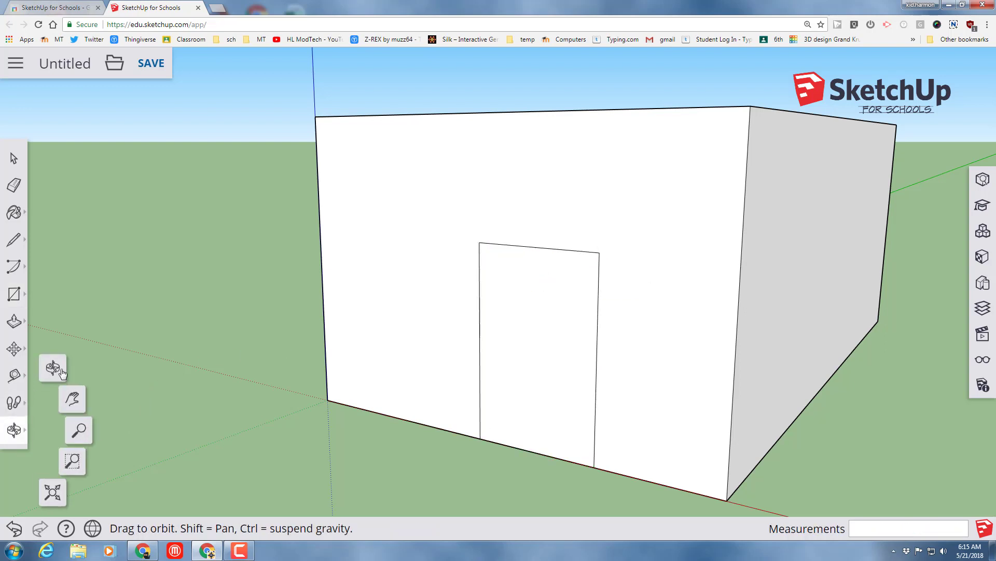
mouse_move(327, 423)
left_mouse_down()
mouse_move(315, 367)
mouse_move(337, 418)
left_mouse_up()
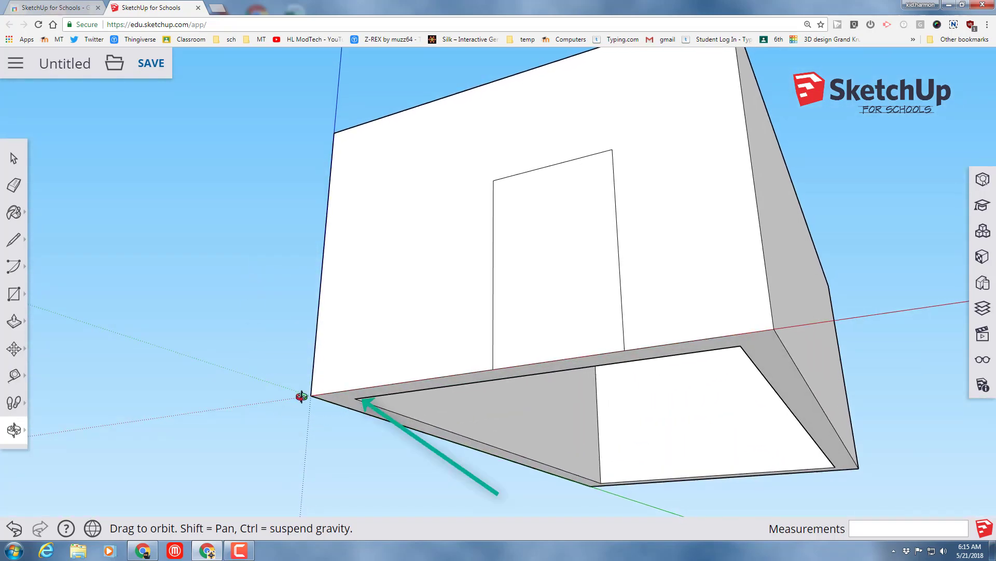
- Push the door face completely through the wall thickness, then return to a frontal view
left_click(13, 160)
left_click(541, 290)
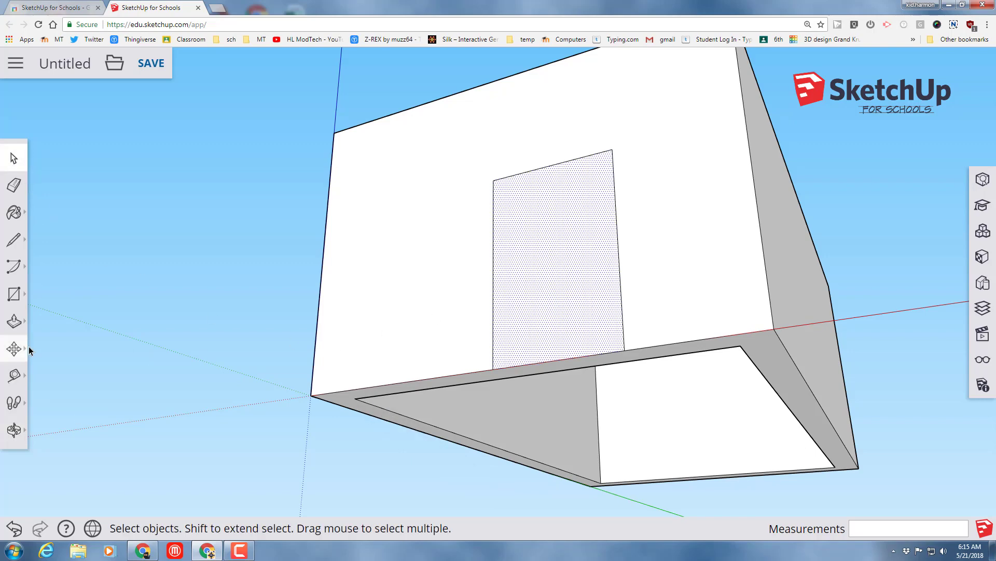
left_click(14, 321)
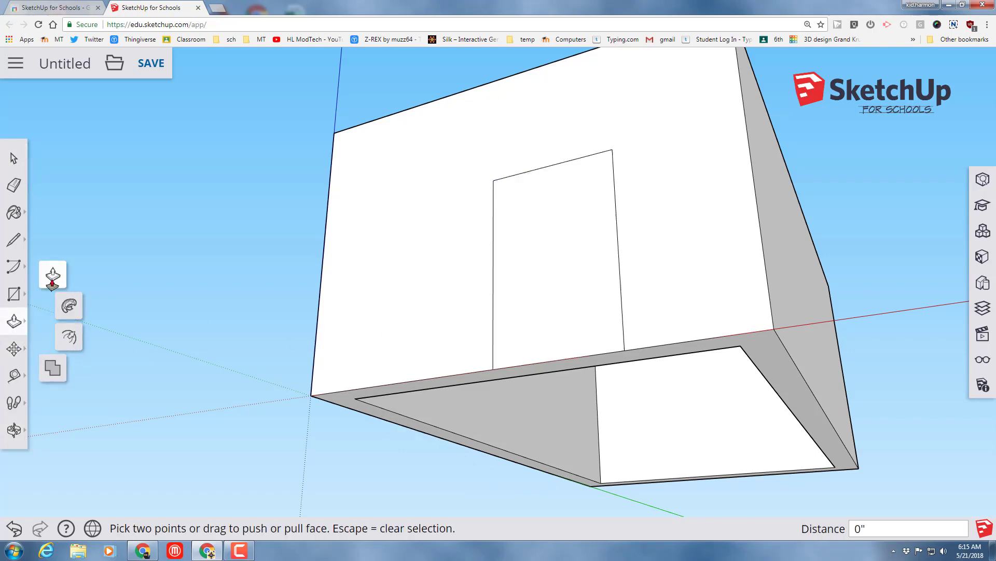
left_click(549, 307)
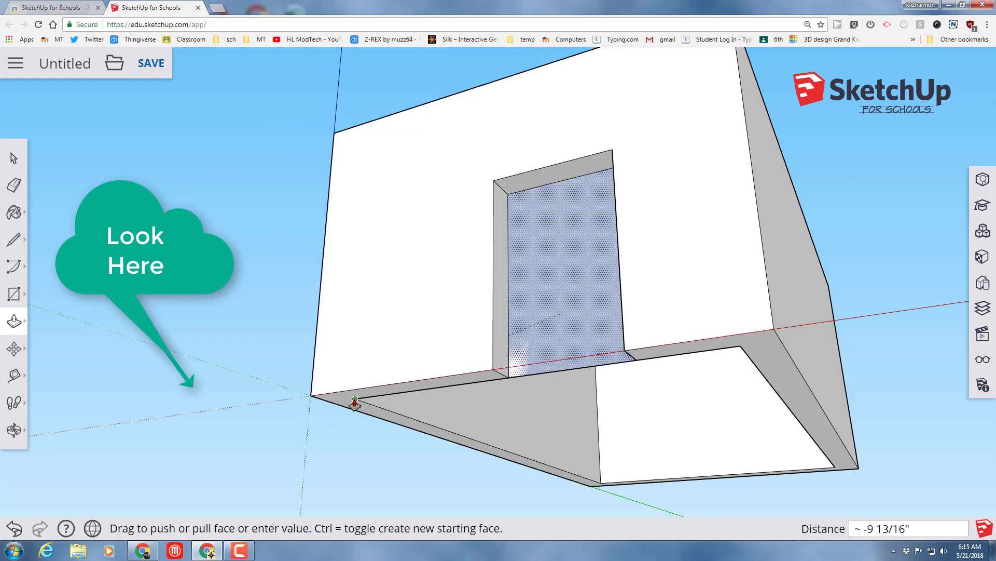
left_click(360, 412)
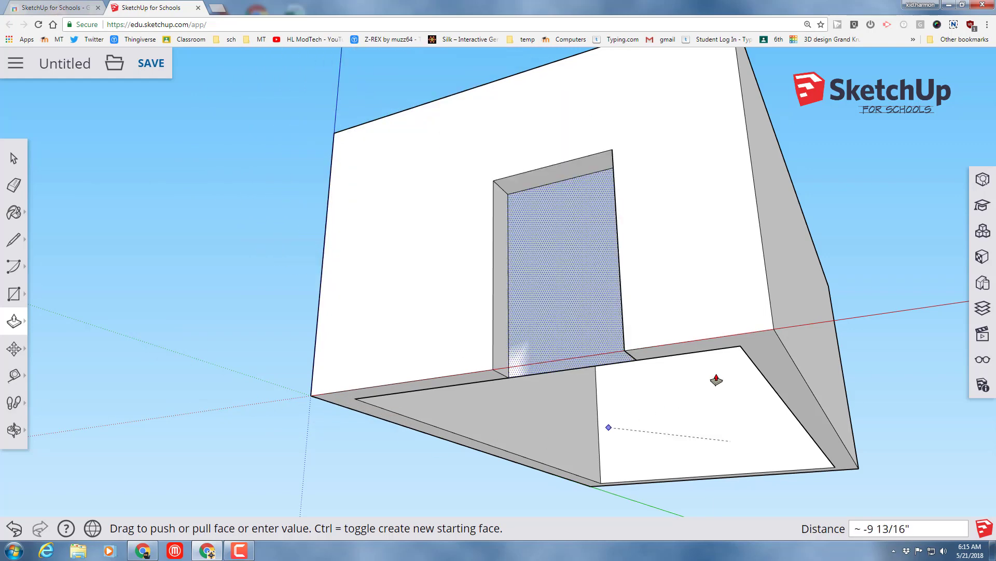
left_click(740, 351)
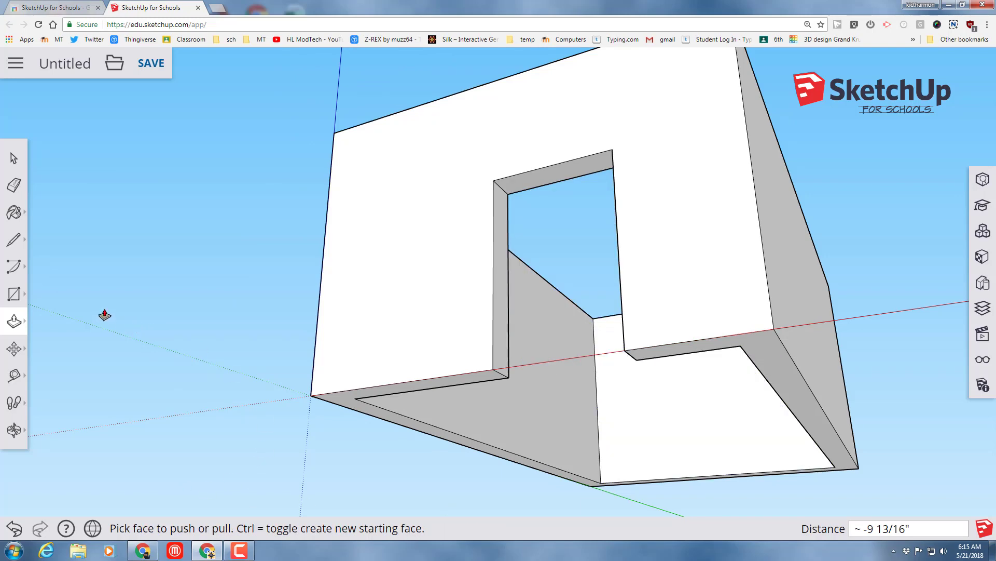
mouse_move(138, 333)
middle_mouse_down()
mouse_move(302, 389)
mouse_move(525, 434)
mouse_move(532, 443)
mouse_move(521, 452)
middle_mouse_up()
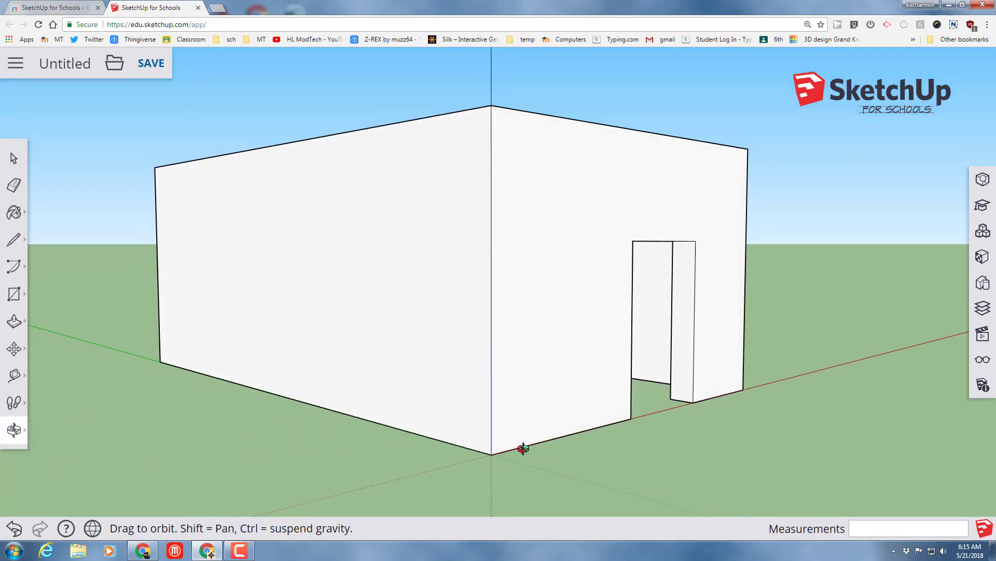
- Draw a window rectangle on the house's side wall
middle_click_drag(702, 434, 674, 461)
left_click(15, 320)
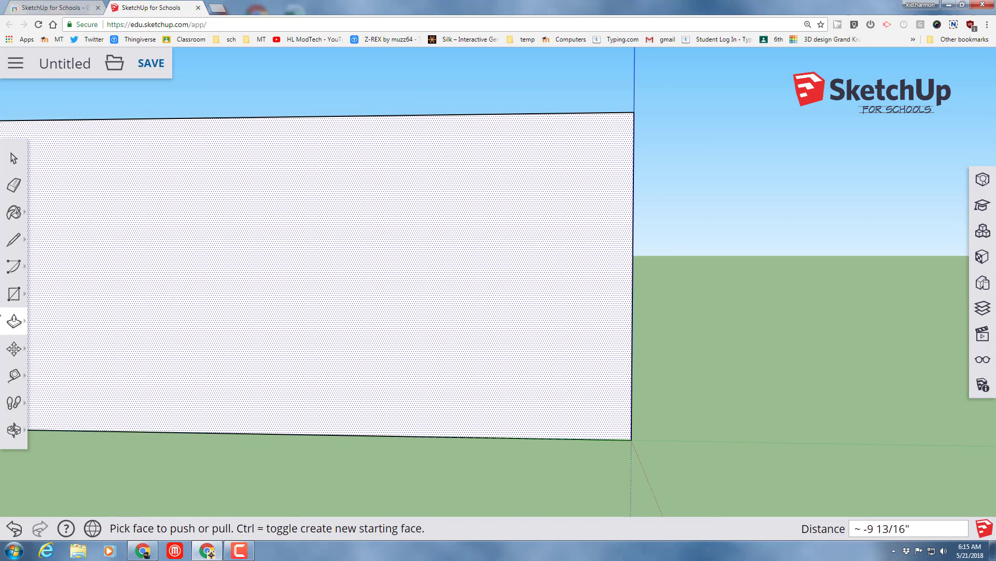
left_click(14, 294)
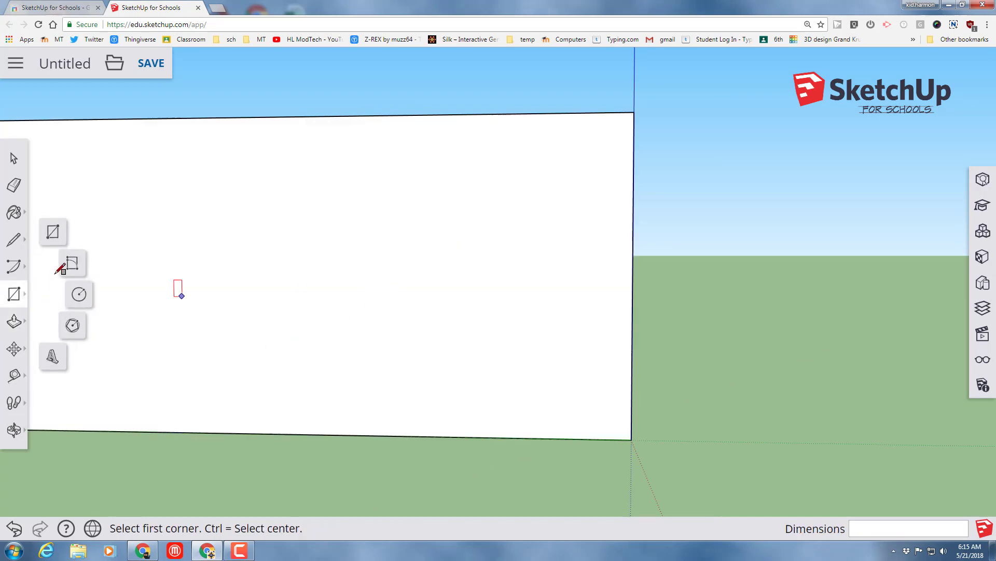
left_click(501, 228)
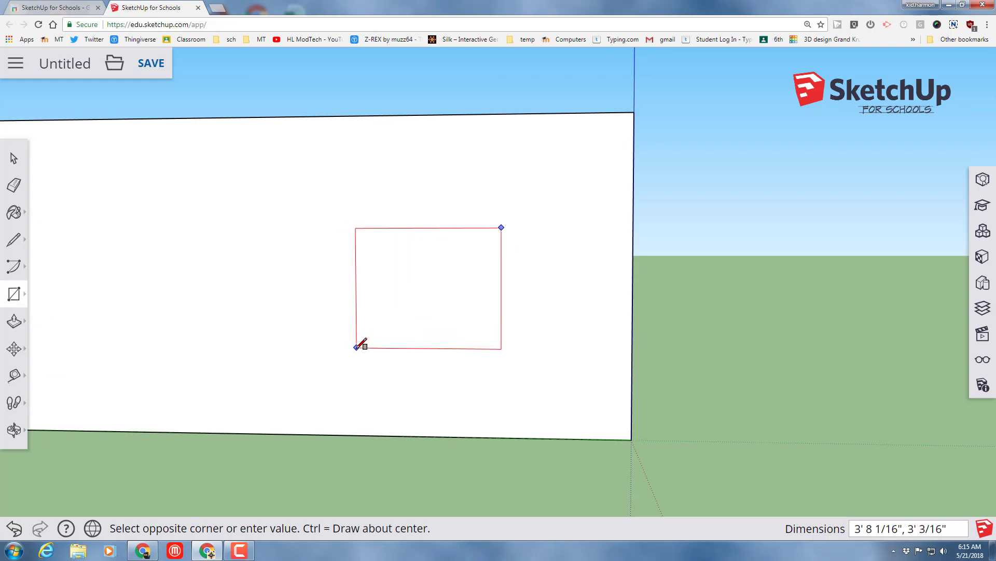
left_click(356, 349)
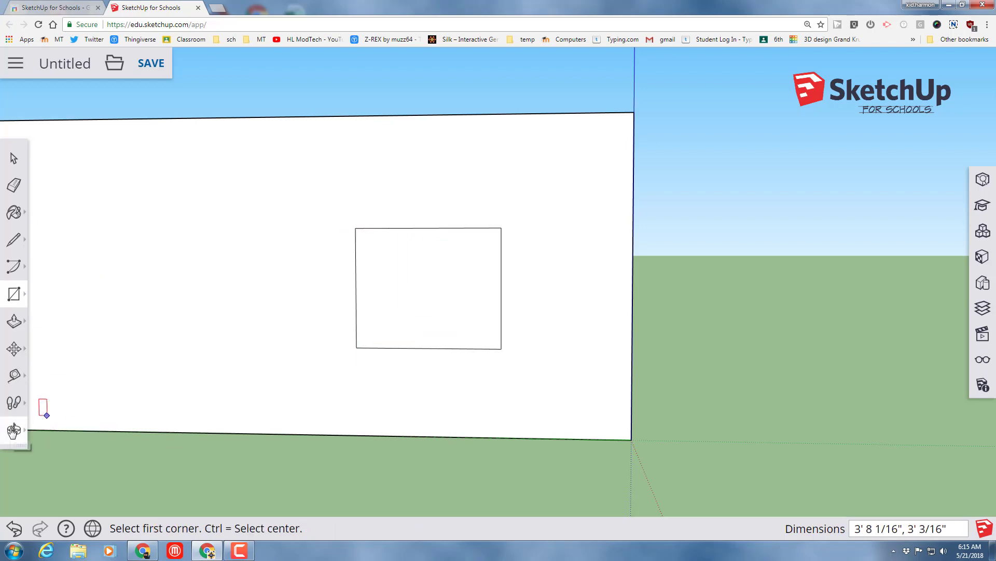
- Push the window face through the side wall, viewing from below
left_click(14, 430)
left_click(49, 376)
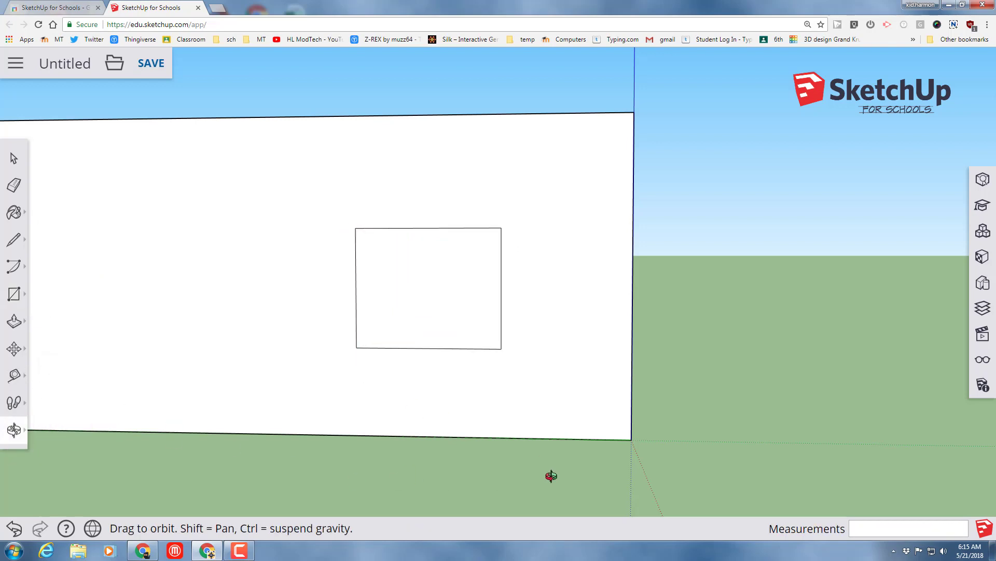
mouse_move(468, 436)
left_mouse_down()
mouse_move(340, 380)
mouse_move(342, 346)
left_mouse_up()
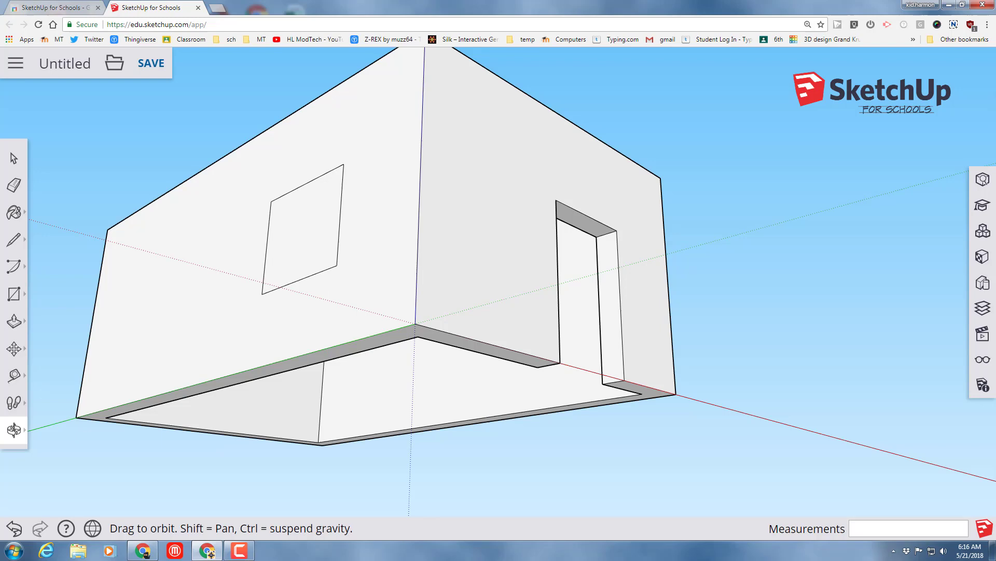
left_click(14, 322)
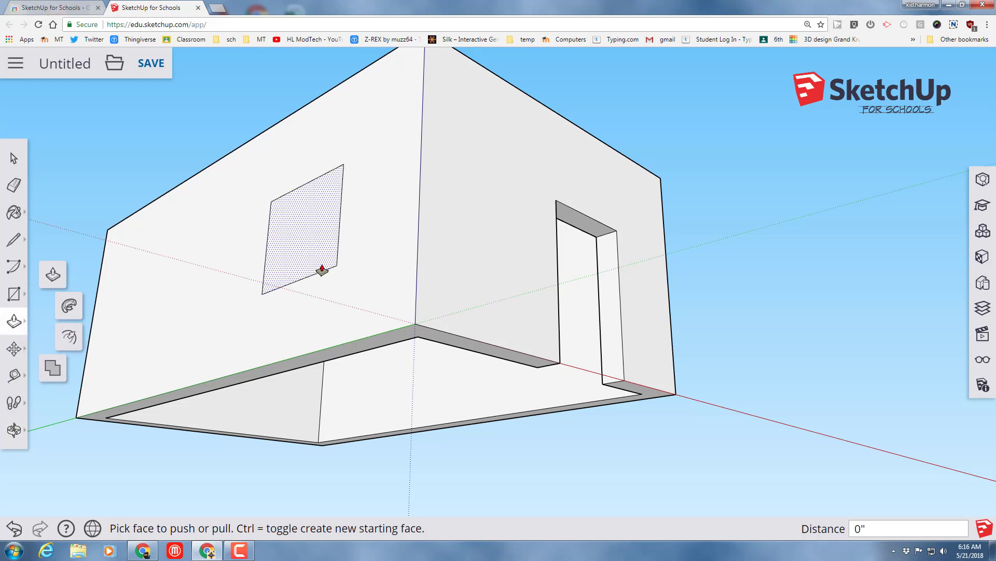
left_click(310, 263)
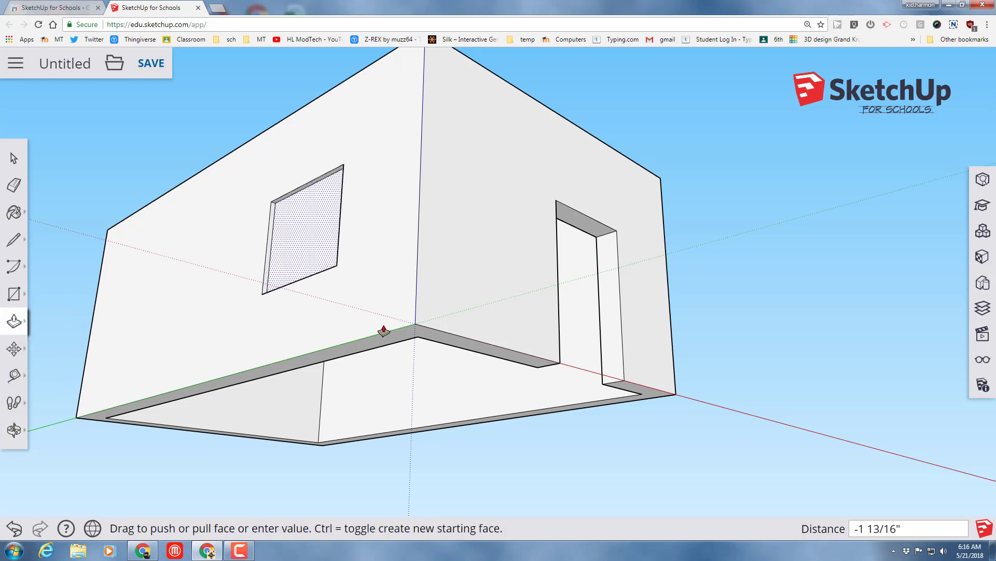
left_click(415, 332)
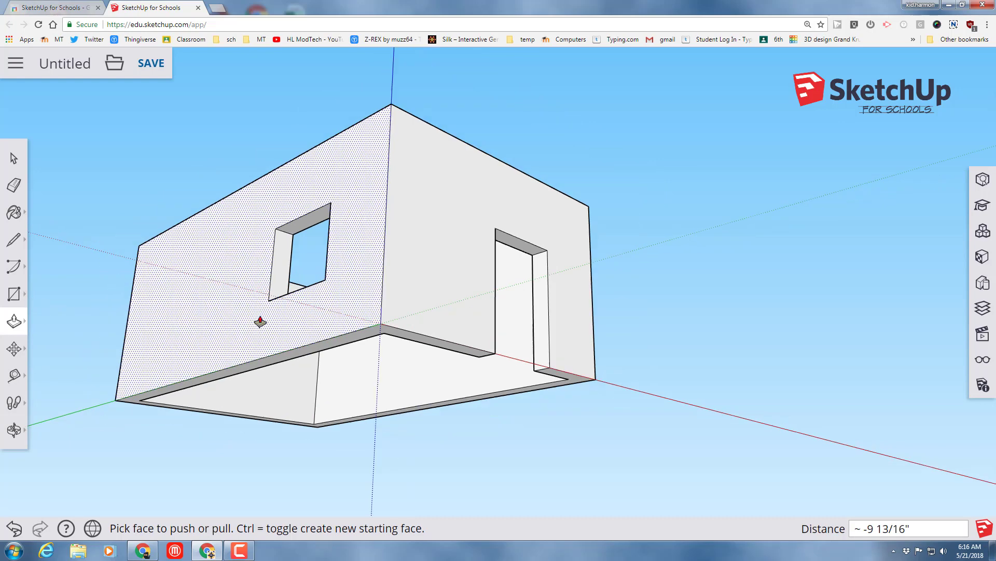
mouse_move(120, 250)
middle_mouse_down()
mouse_move(142, 331)
mouse_move(58, 334)
middle_mouse_up()
- Draw a small rectangle on the ground beside the house and raise it into a box
left_click(17, 294)
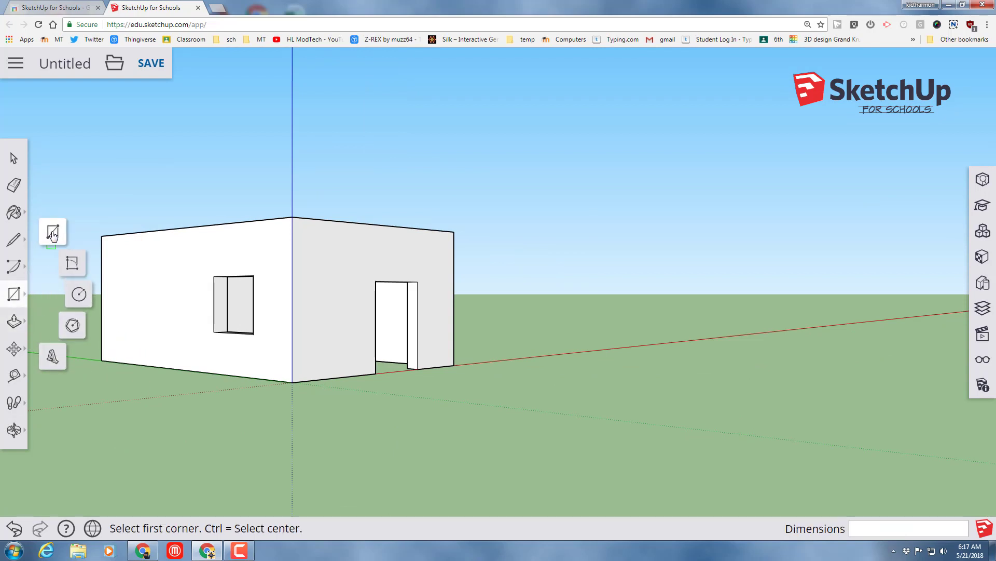
left_click(53, 231)
left_click(123, 395)
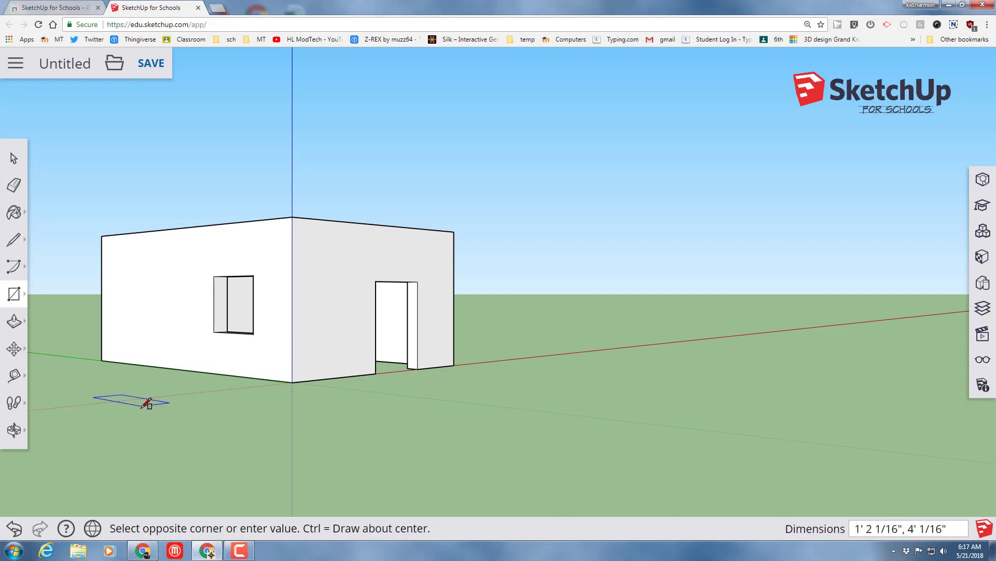
left_click(146, 404)
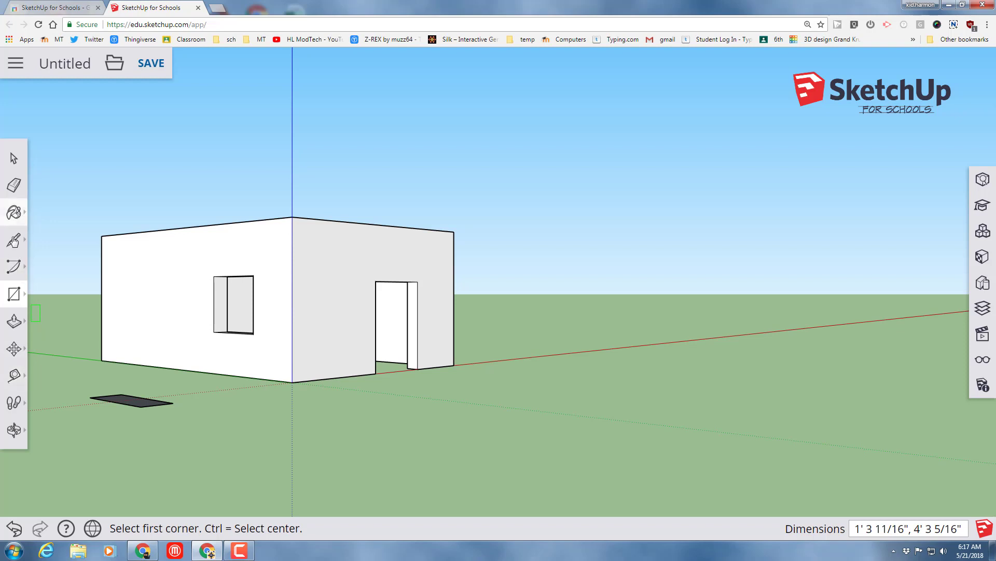
left_click(16, 325)
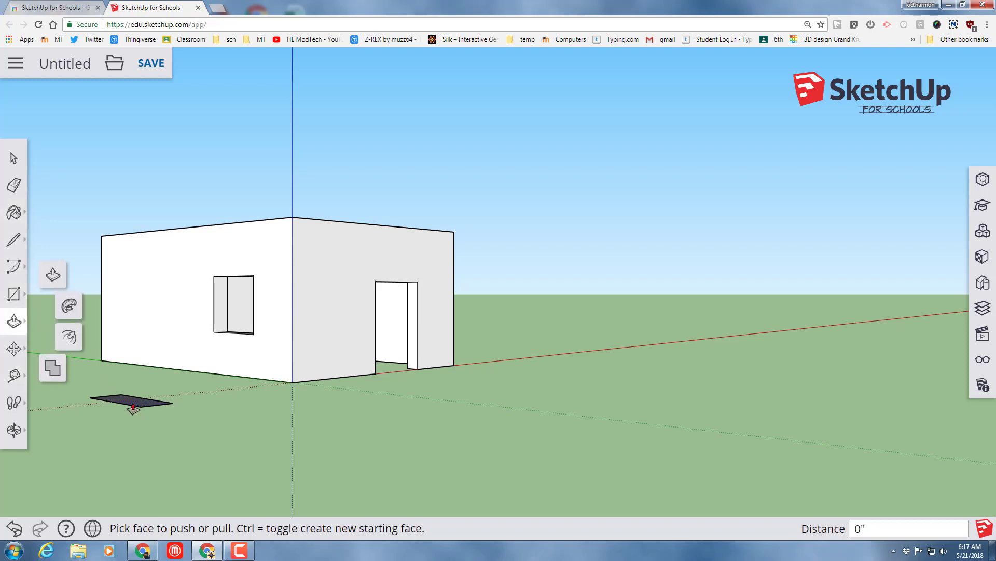
left_click(53, 274)
left_click(117, 402)
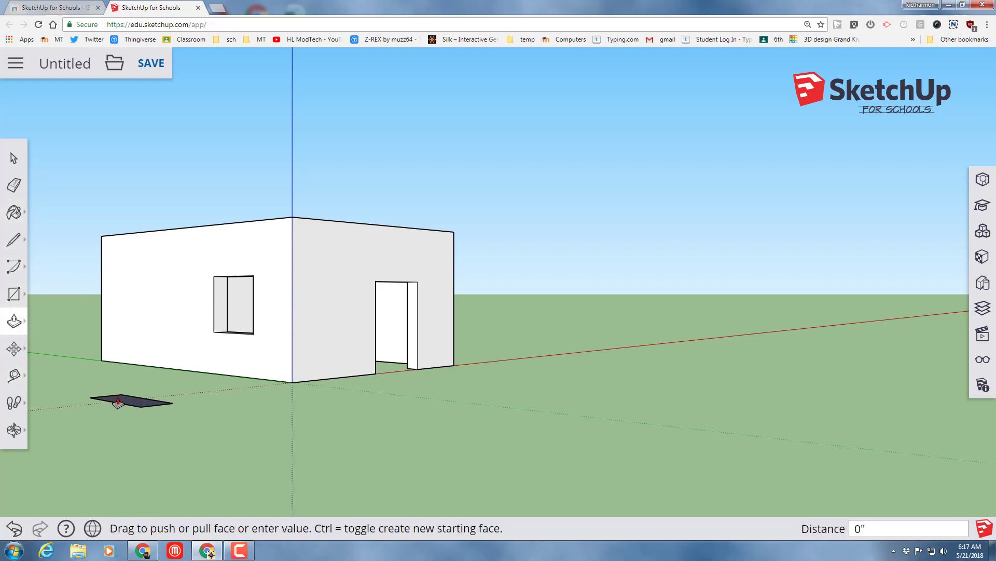
left_click(113, 341)
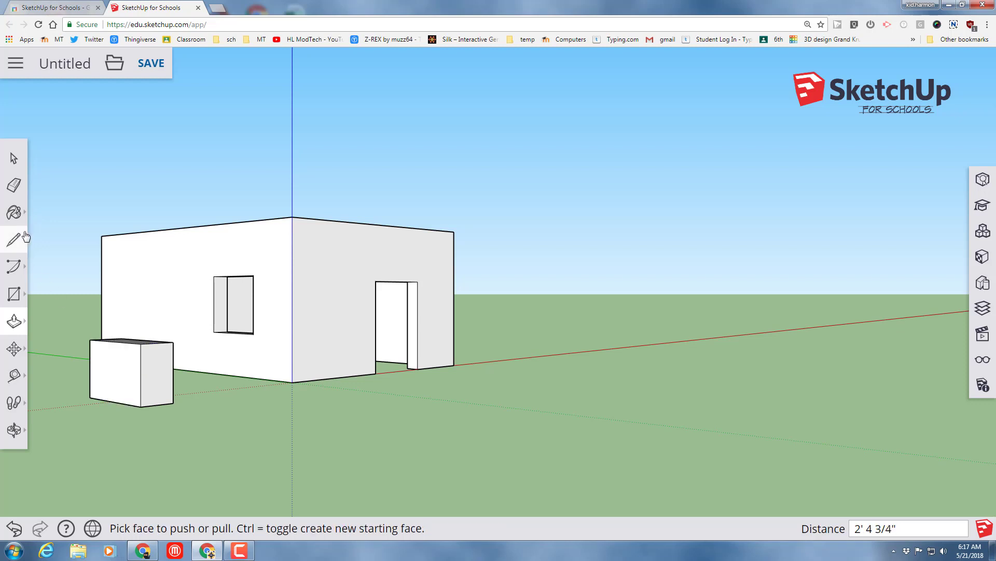
- Orbit to another side of the house and select the small box
left_click(13, 429)
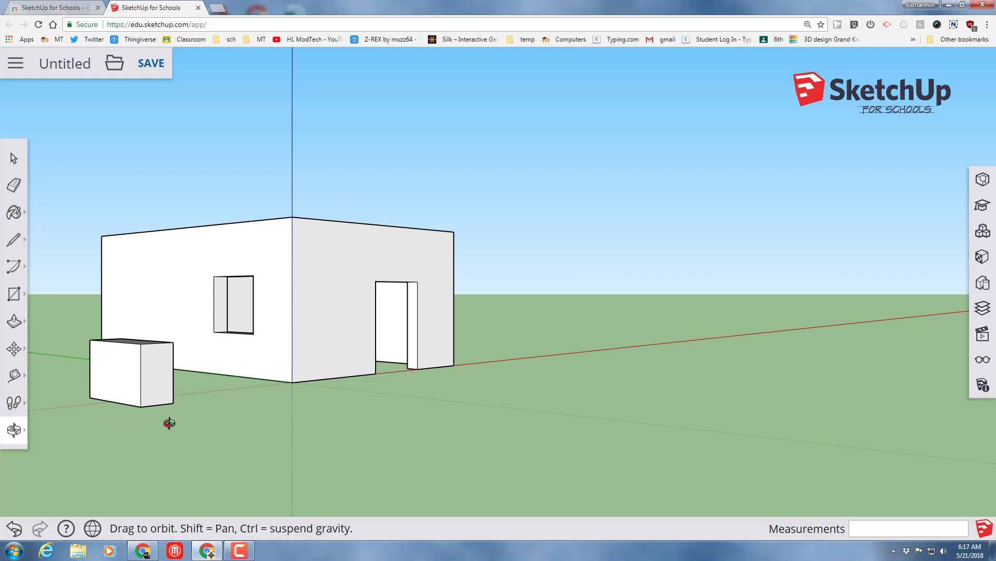
left_click_drag(166, 422, 87, 434)
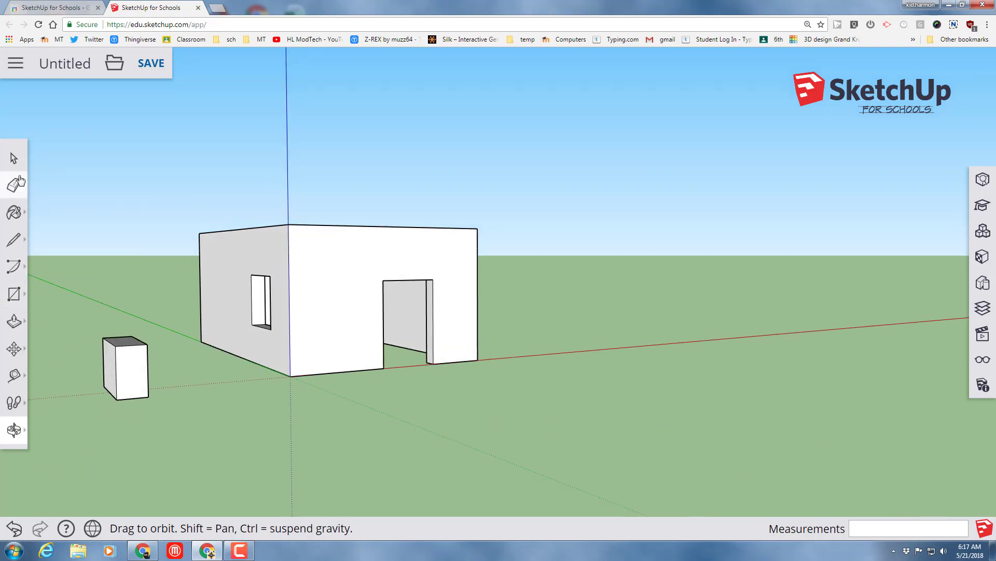
left_click(14, 157)
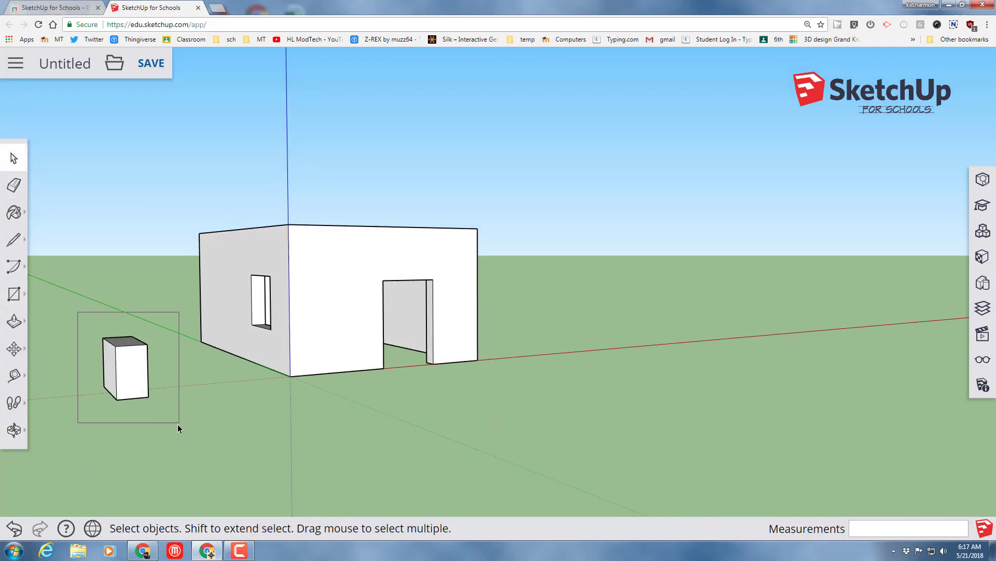
left_click_drag(157, 420, 177, 424)
- Make the selected box a component with the definition name 'win'
right_click(124, 385)
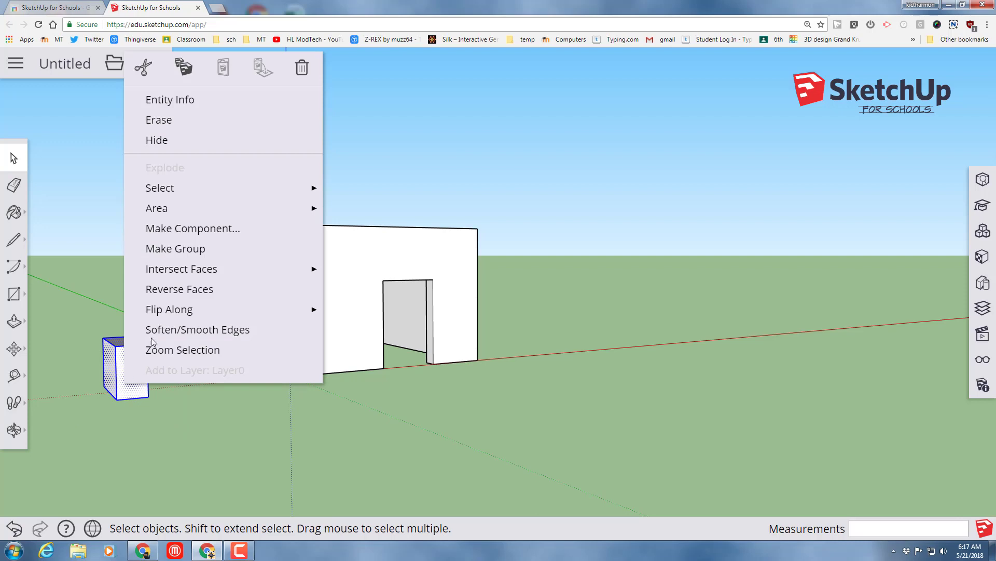
left_click(175, 227)
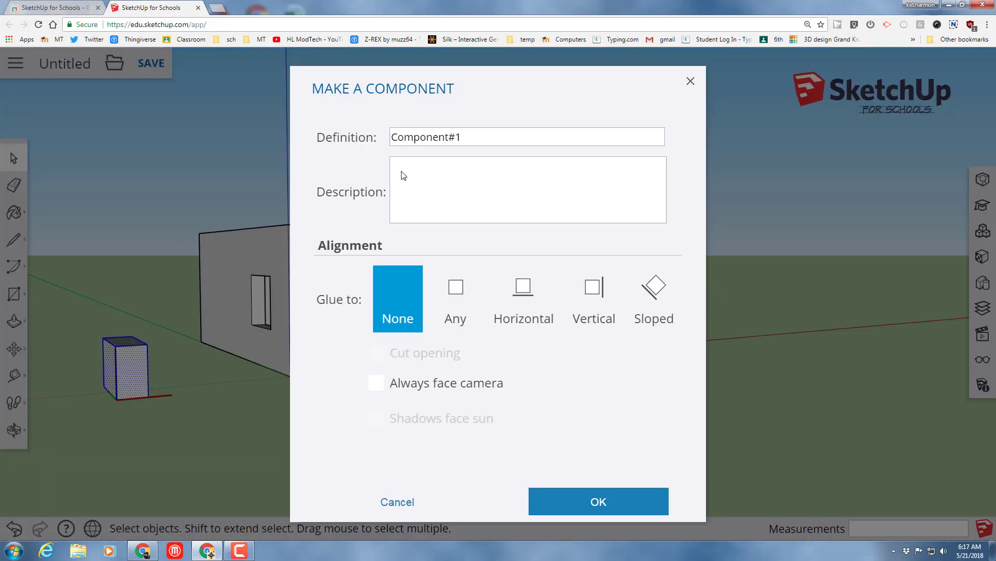
left_click_drag(494, 138, 243, 161)
type("win")
left_click(598, 500)
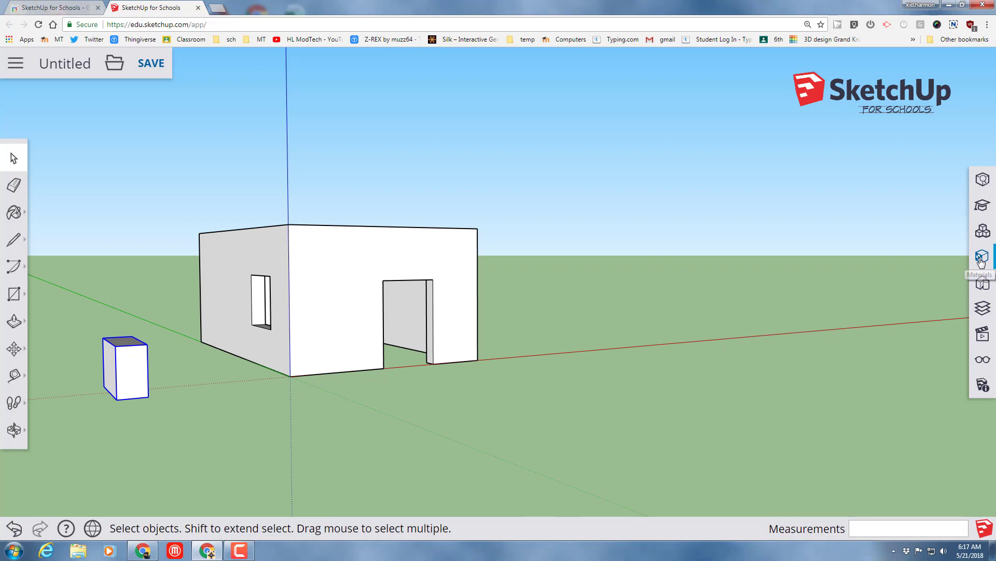
- Paint the 'win' box with translucent blue glass from the Glass and Mirrors materials
left_click(981, 257)
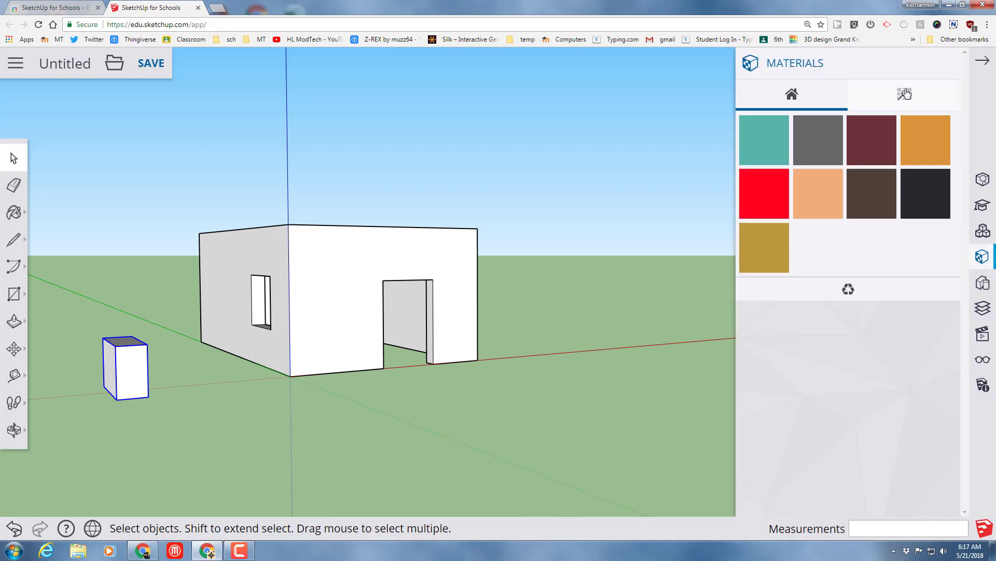
left_click(905, 94)
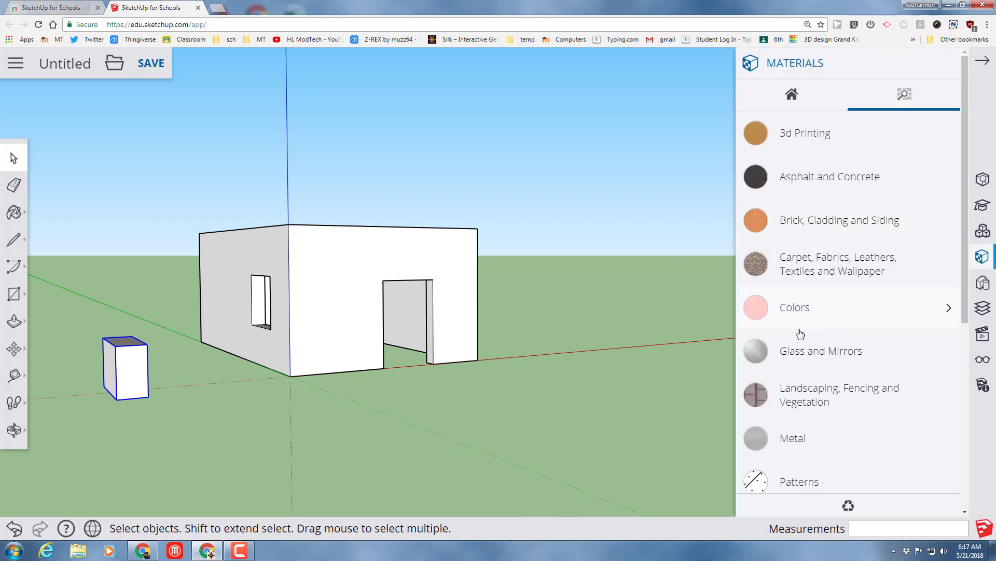
left_click(762, 354)
scroll(848, 379, "down", 1)
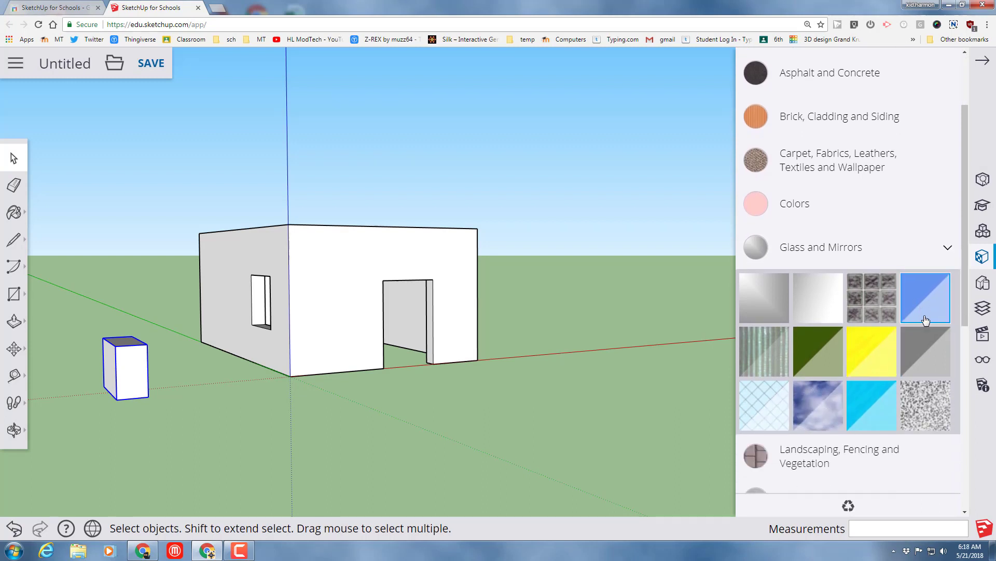
left_click(926, 307)
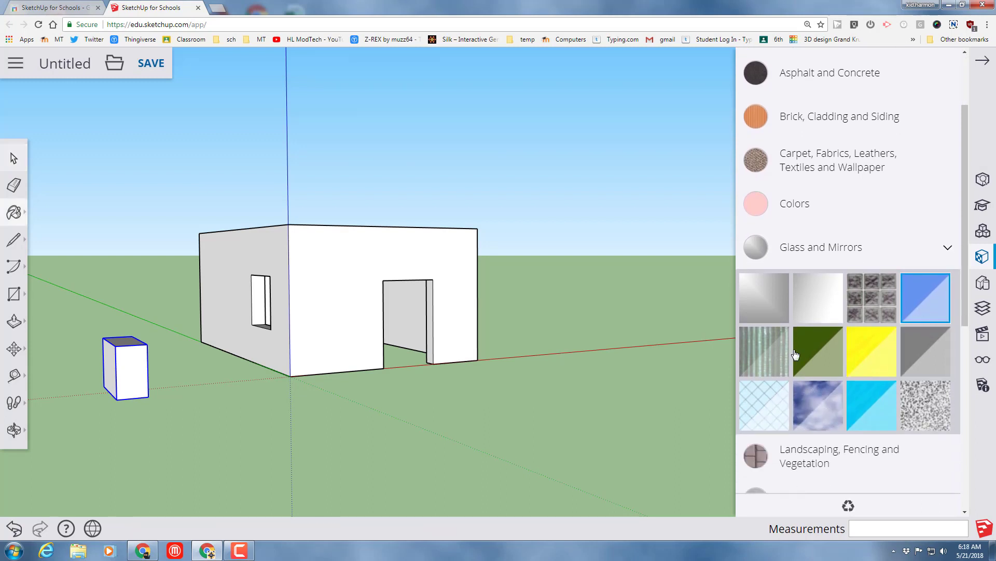
left_click(133, 363)
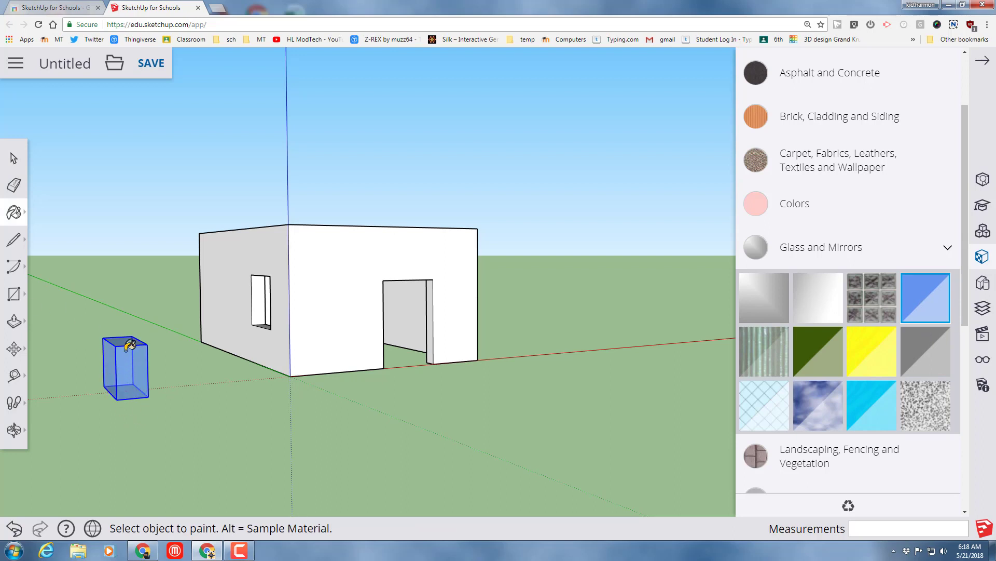
middle_click_drag(94, 312, 79, 349)
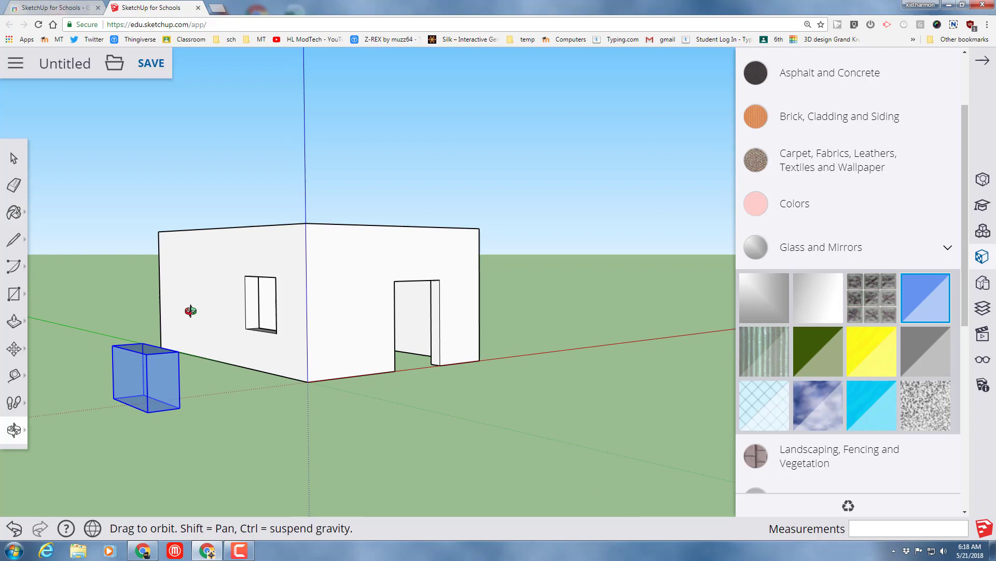
- Move the blue glass box by its corner onto the window opening's lower corner
left_click(13, 349)
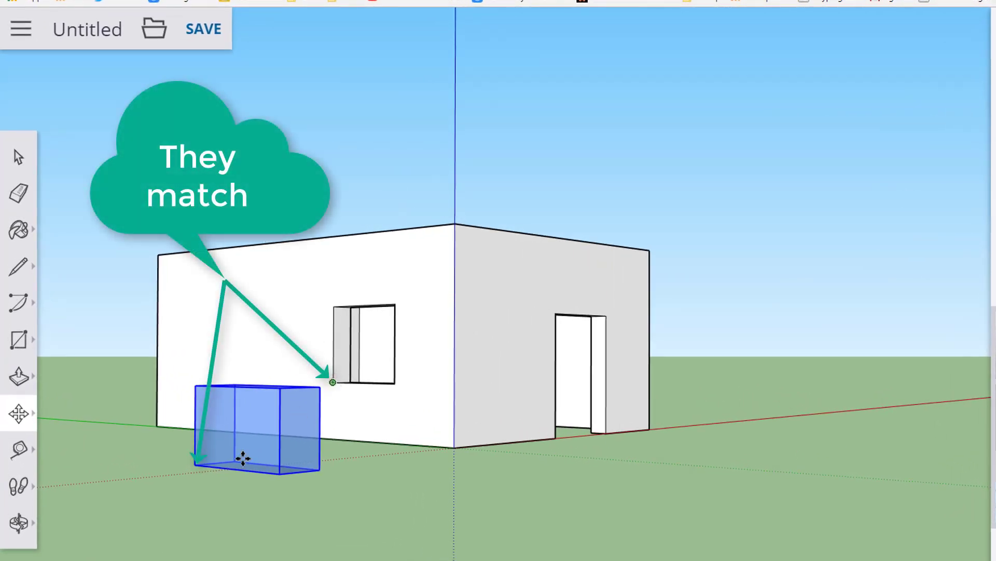
left_click(189, 457)
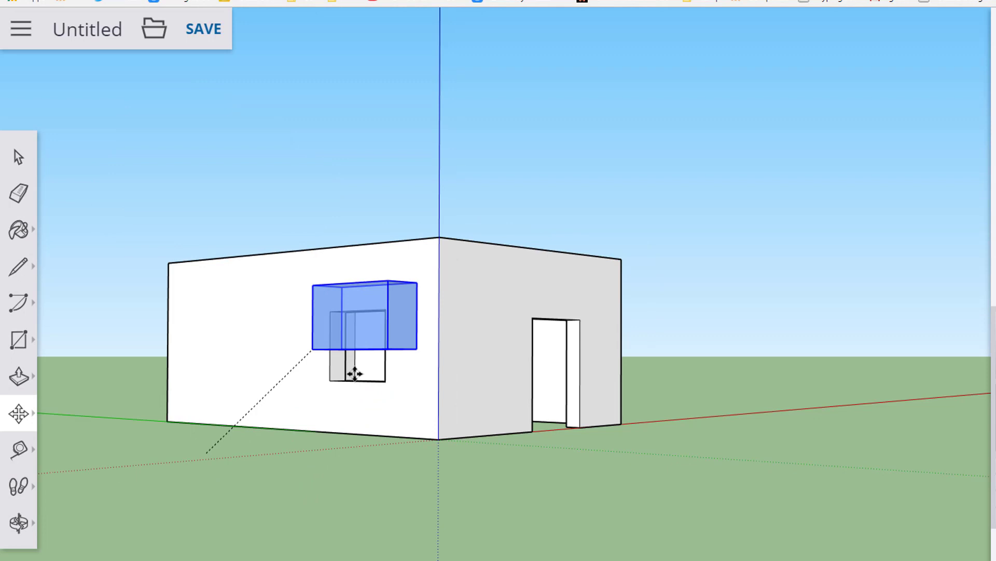
scroll(351, 371, "up", 3)
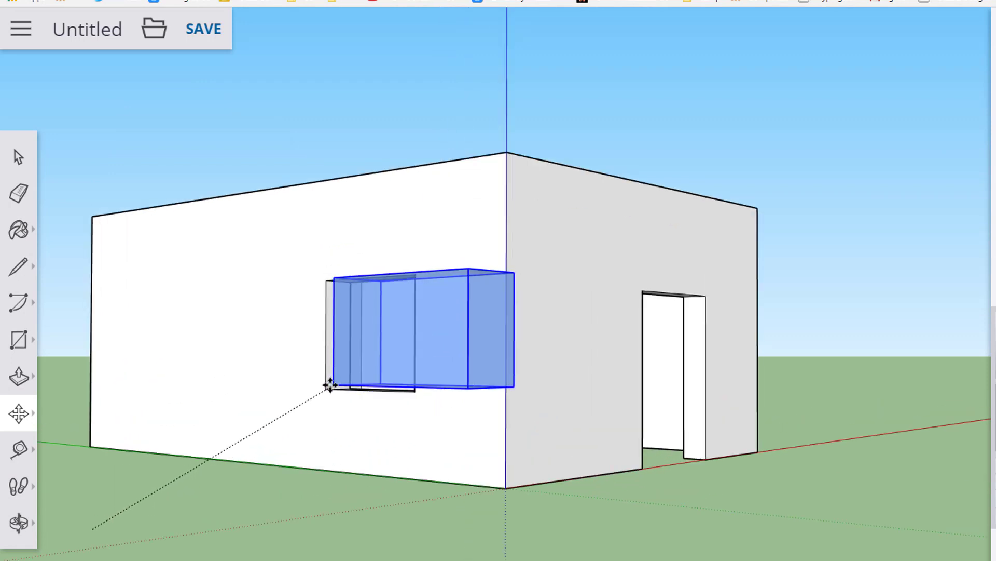
scroll(336, 384, "up", 2)
scroll(339, 387, "up", 2)
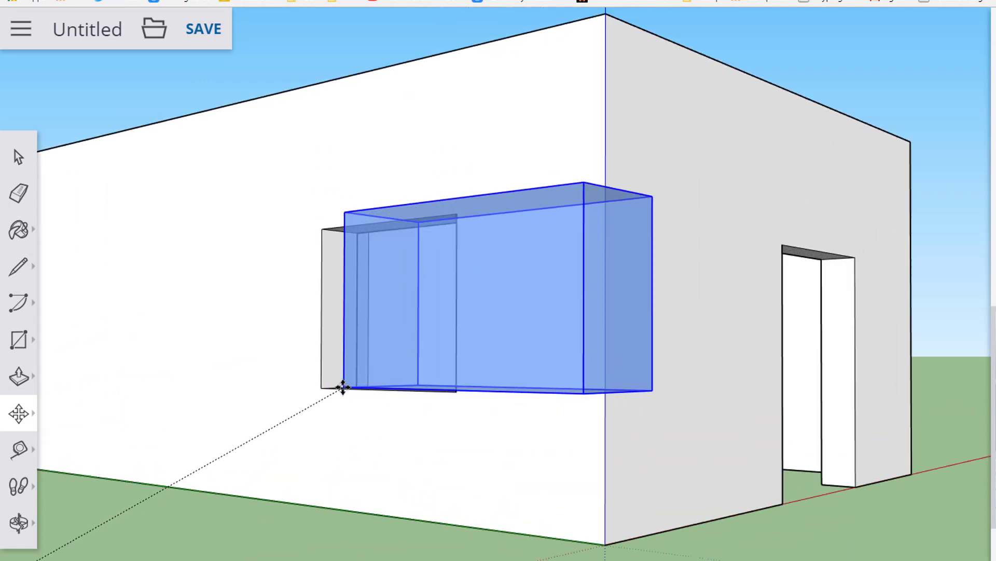
scroll(343, 390, "up", 2)
left_click(319, 387)
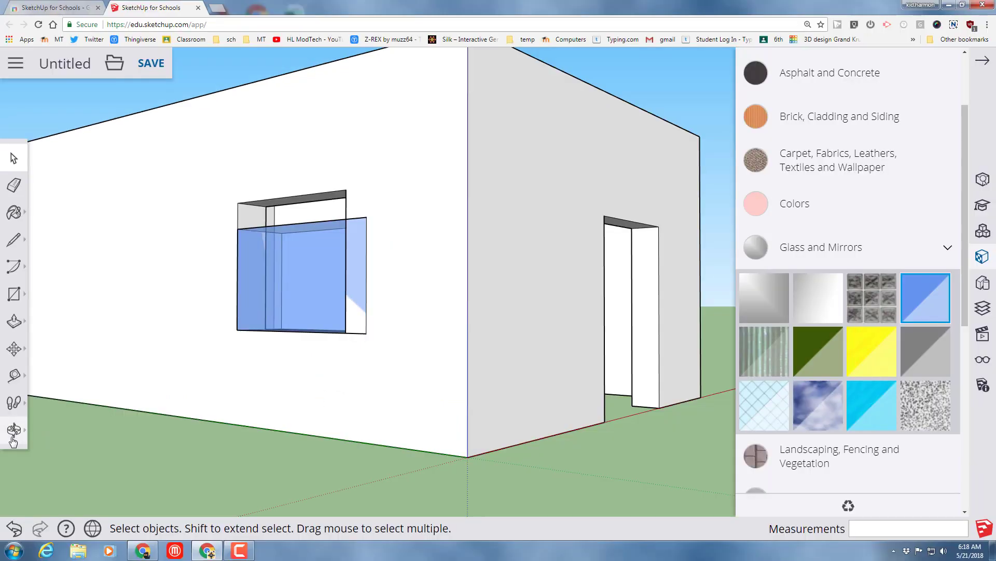
left_click(13, 352)
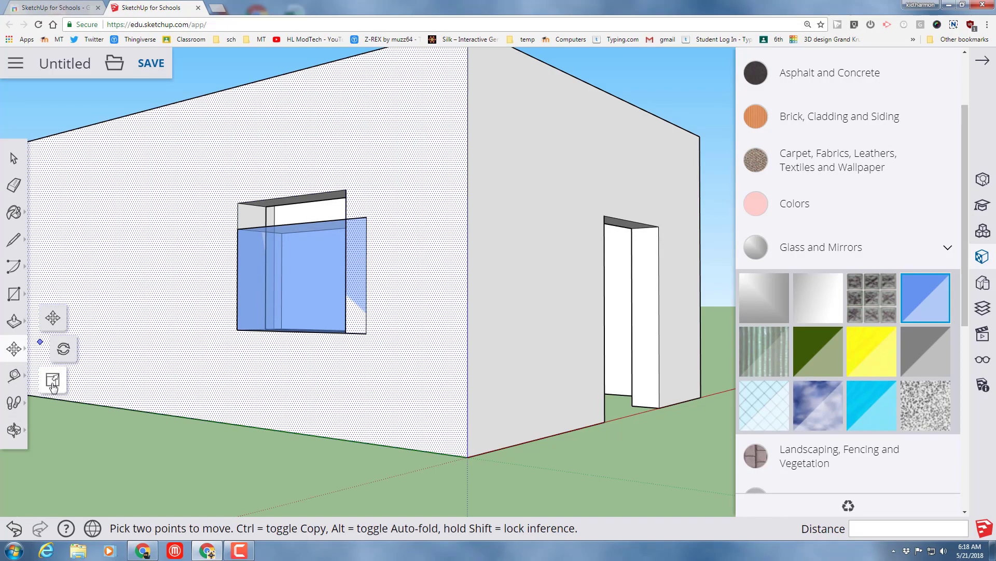
- Scale the blue glass window taller along the blue axis to fill the opening
left_click(52, 381)
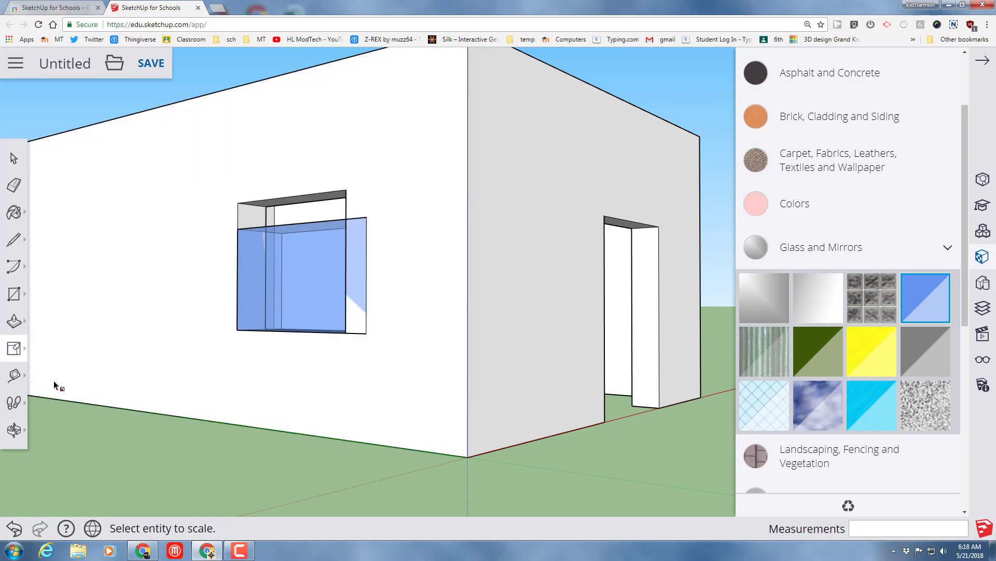
left_click(280, 280)
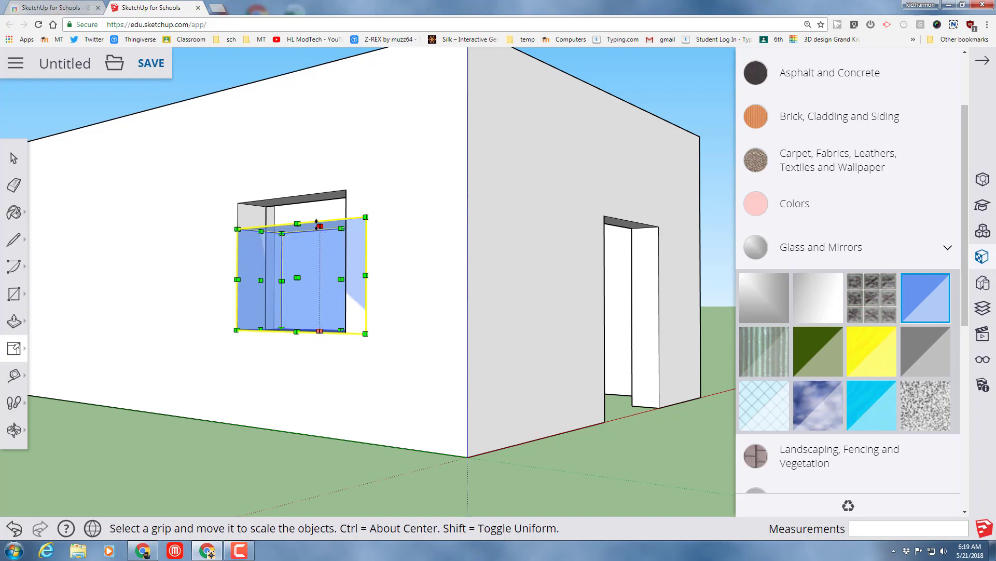
left_click_drag(317, 216, 317, 194)
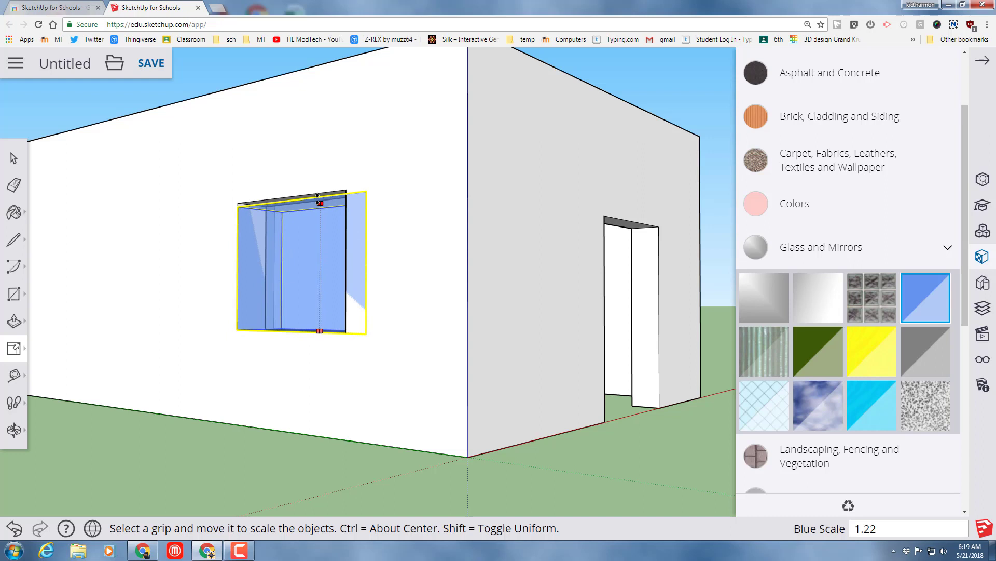
left_click(316, 193)
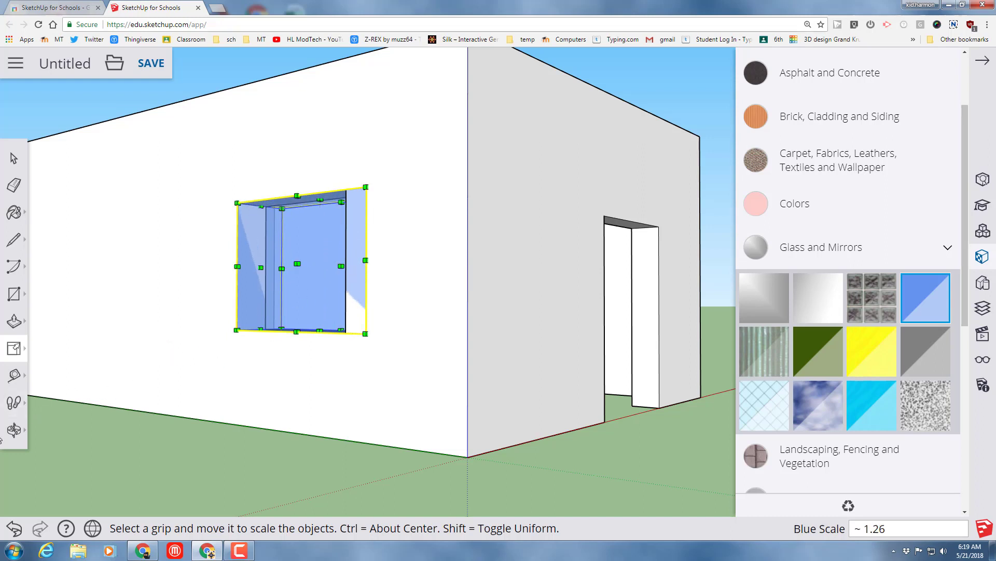
- Narrow the window along the green axis to match the opening's width
left_click(14, 429)
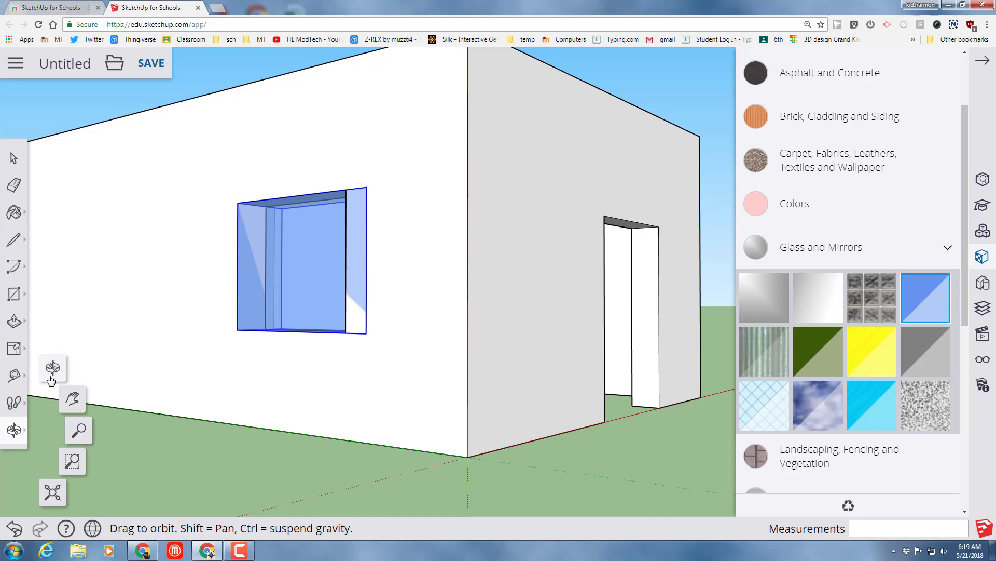
left_click_drag(134, 439, 423, 467)
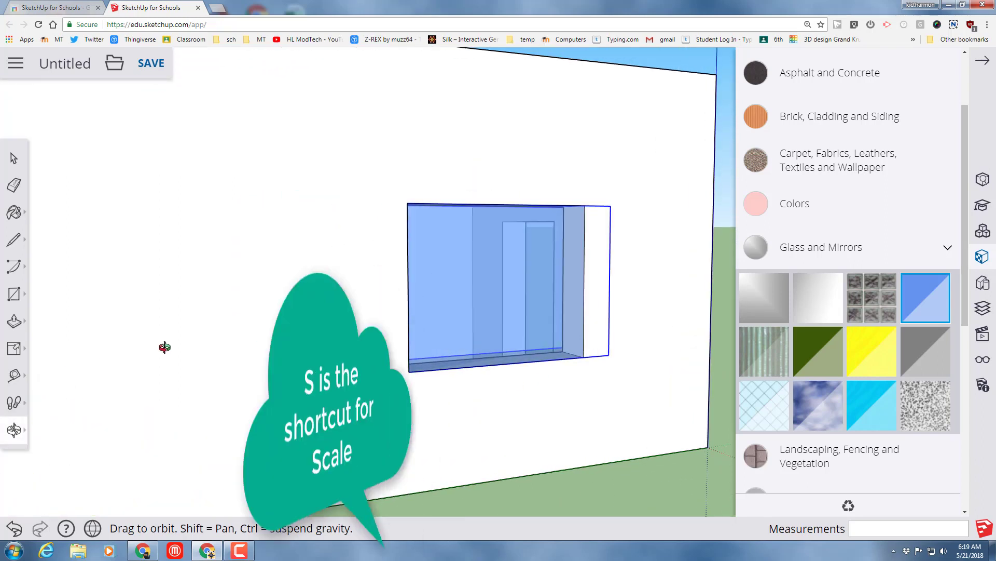
key("s")
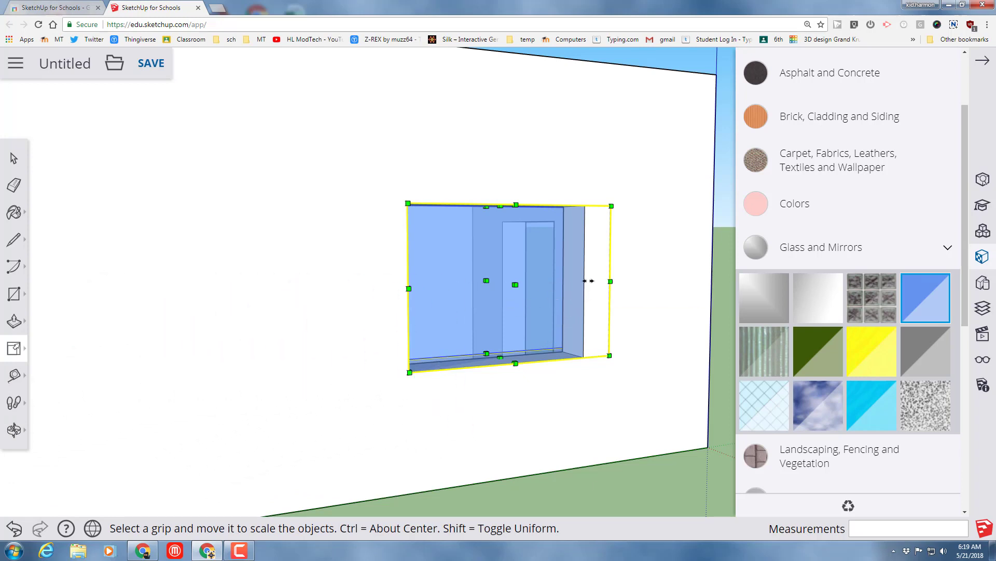
mouse_move(591, 279)
left_mouse_down()
mouse_move(560, 314)
mouse_move(577, 359)
left_mouse_up()
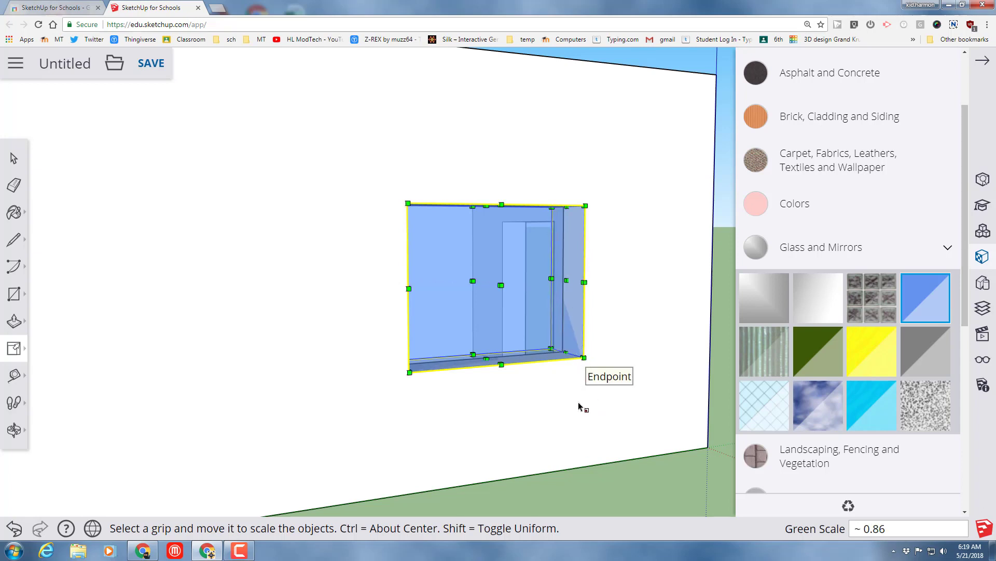
scroll(541, 417, "down", 1)
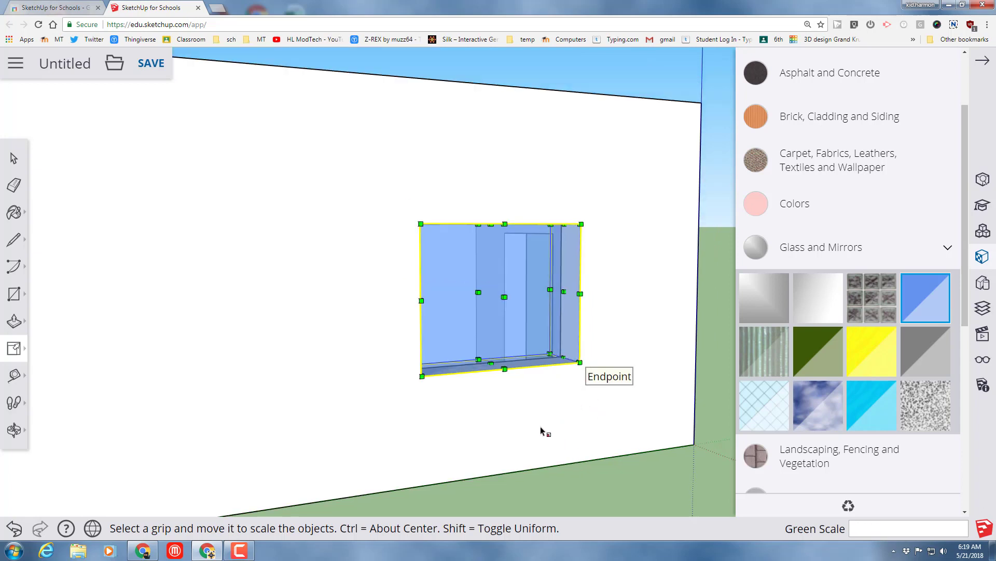
middle_click_drag(493, 418, 469, 374)
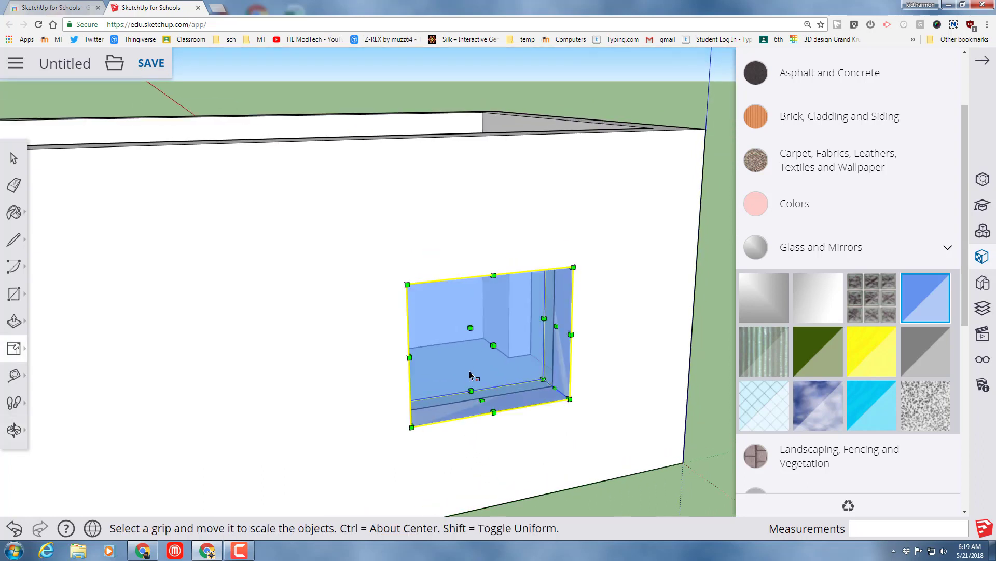
- Thin the window's depth to about 0.44 with two red-grip scales
left_click(470, 327)
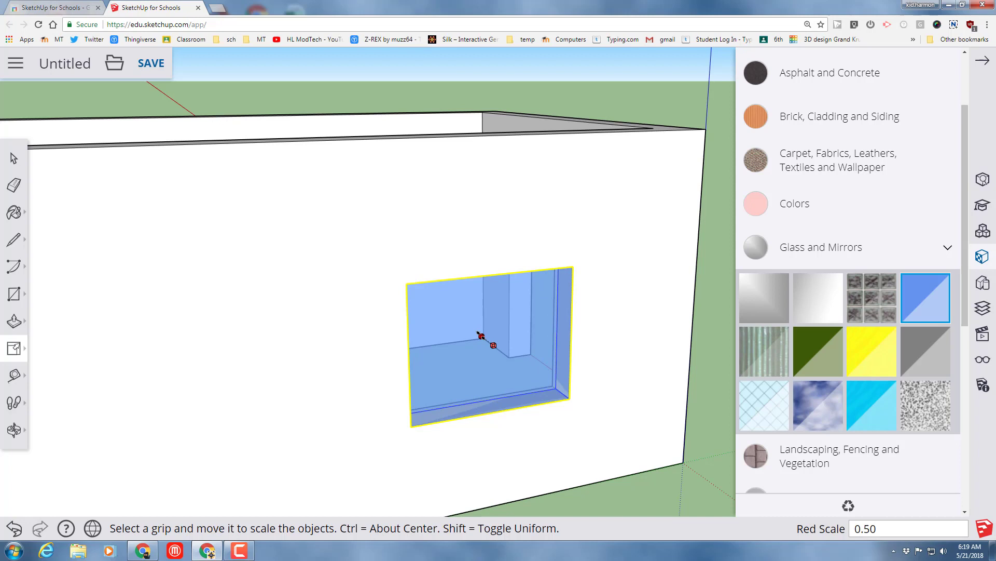
left_click(479, 332)
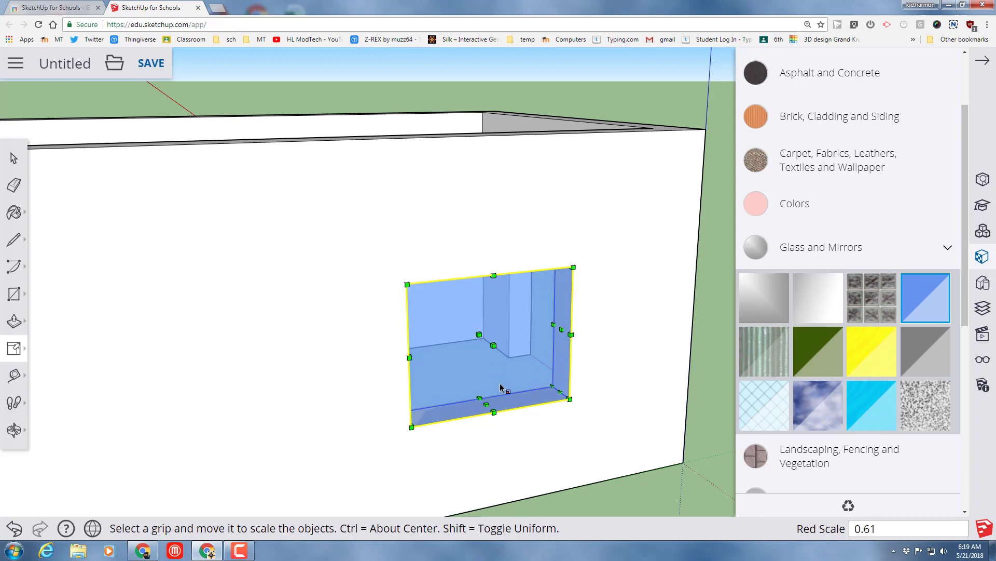
left_click(492, 345)
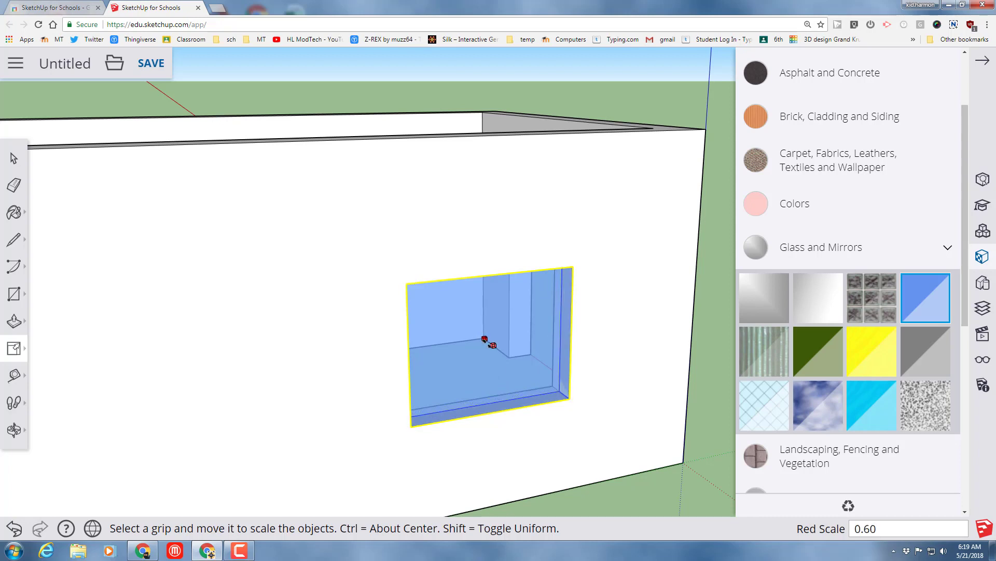
left_click(490, 344)
scroll(514, 423, "down", 2)
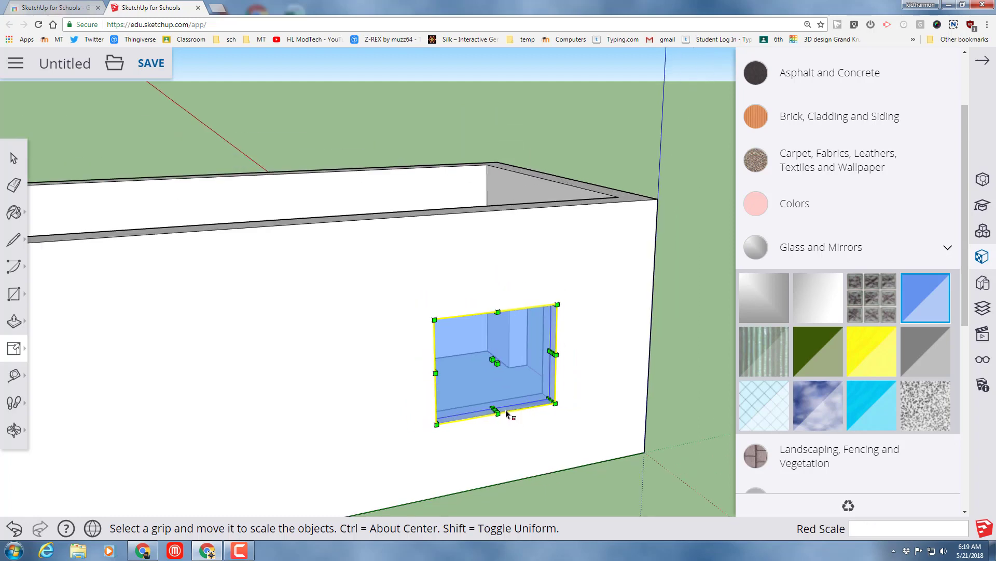
middle_click_drag(627, 460, 299, 457)
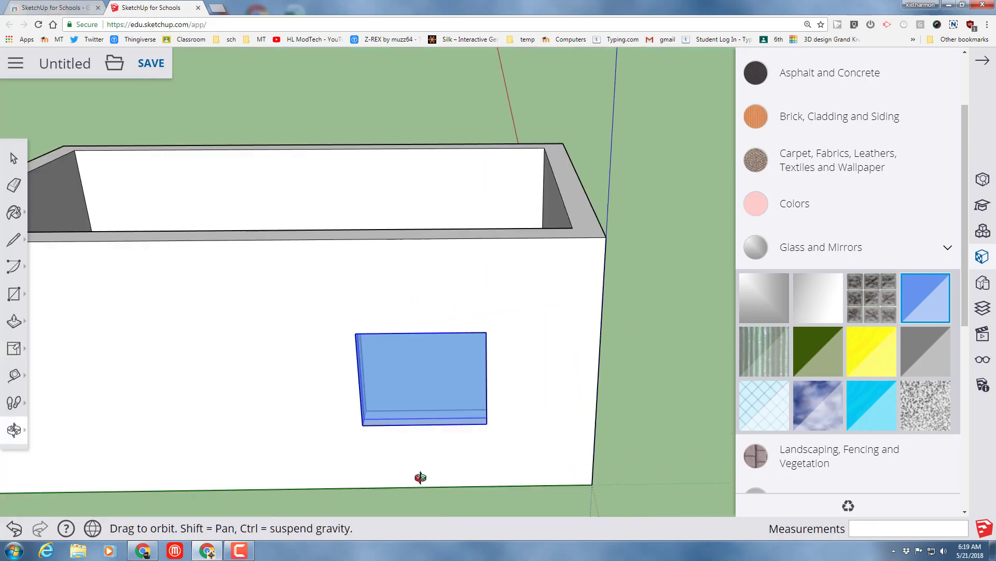
mouse_move(537, 434)
middle_mouse_down()
mouse_move(411, 453)
mouse_move(252, 439)
mouse_move(120, 369)
mouse_move(133, 428)
mouse_move(386, 344)
mouse_move(315, 443)
mouse_move(343, 447)
middle_mouse_up()
key("s")
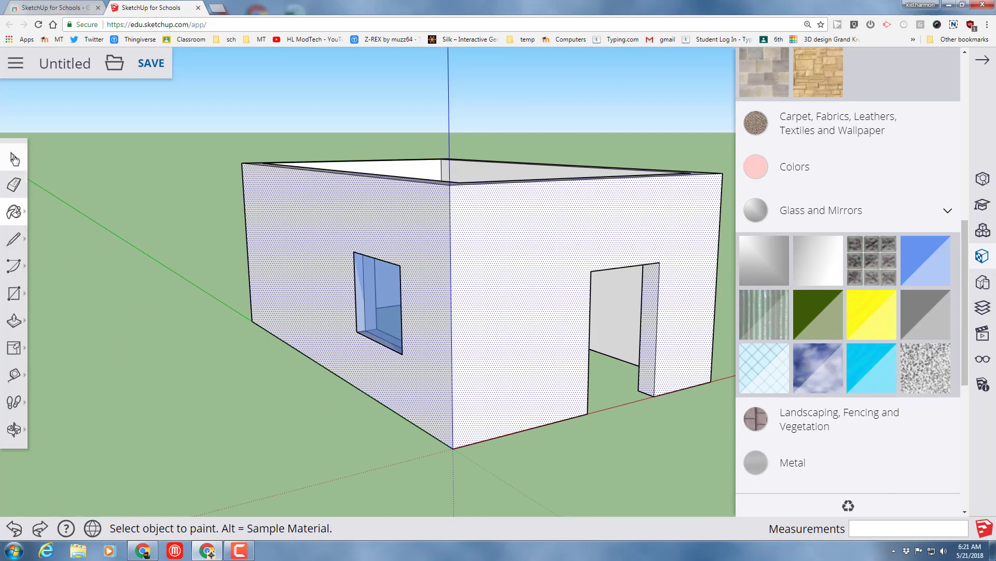
- Select all walls connected to the right wall and paint them yellow brick
left_click(15, 159)
left_click(497, 273)
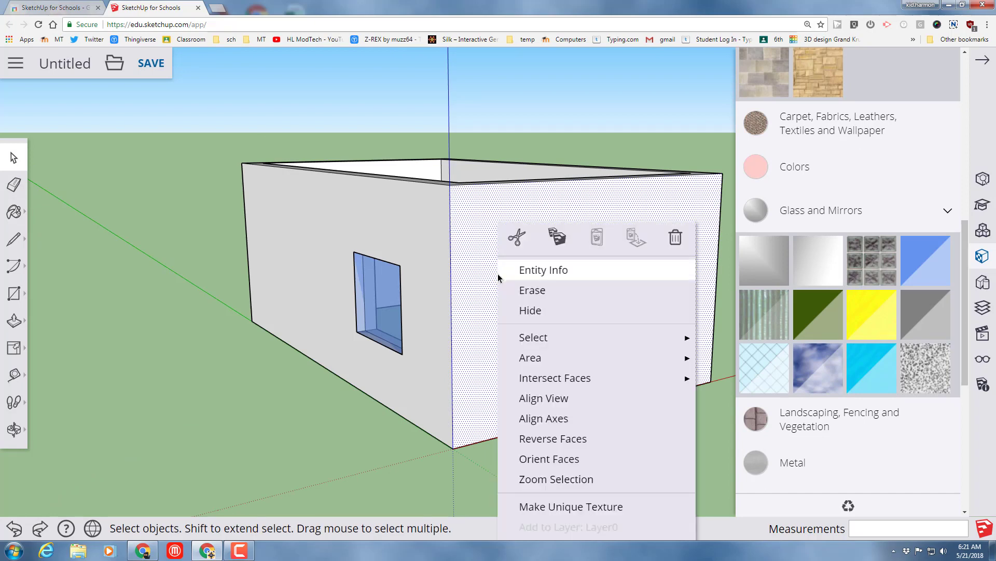
right_click(497, 274)
mouse_move(533, 337)
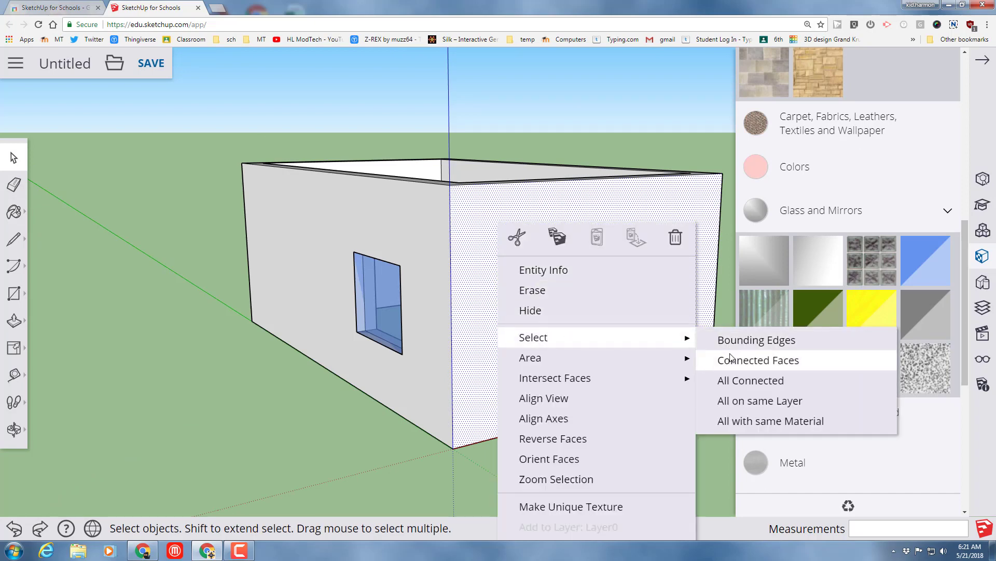
left_click(730, 381)
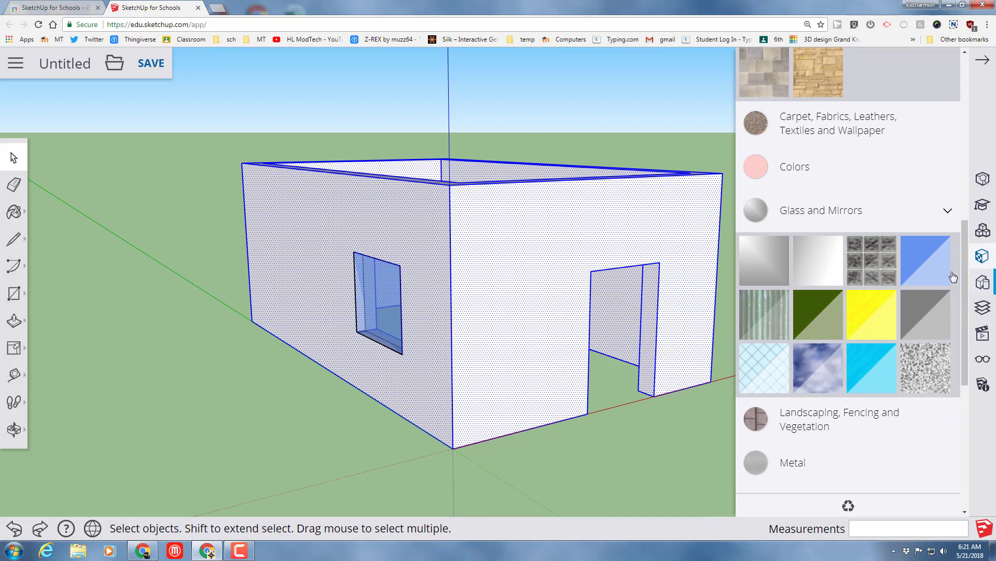
scroll(933, 188, "up", 1)
scroll(942, 216, "up", 3)
scroll(934, 215, "up", 2)
scroll(880, 202, "up", 3)
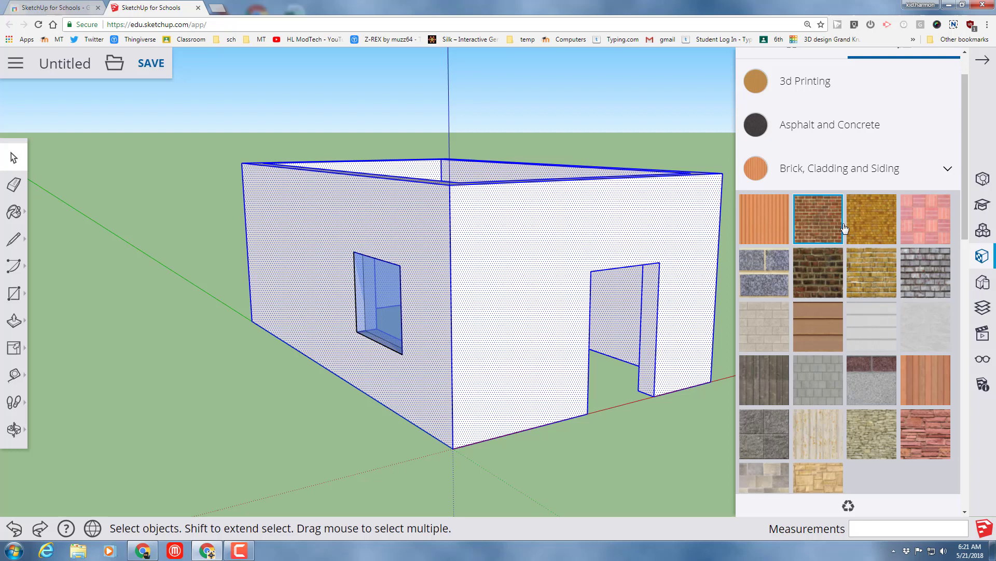
scroll(869, 272, "down", 1)
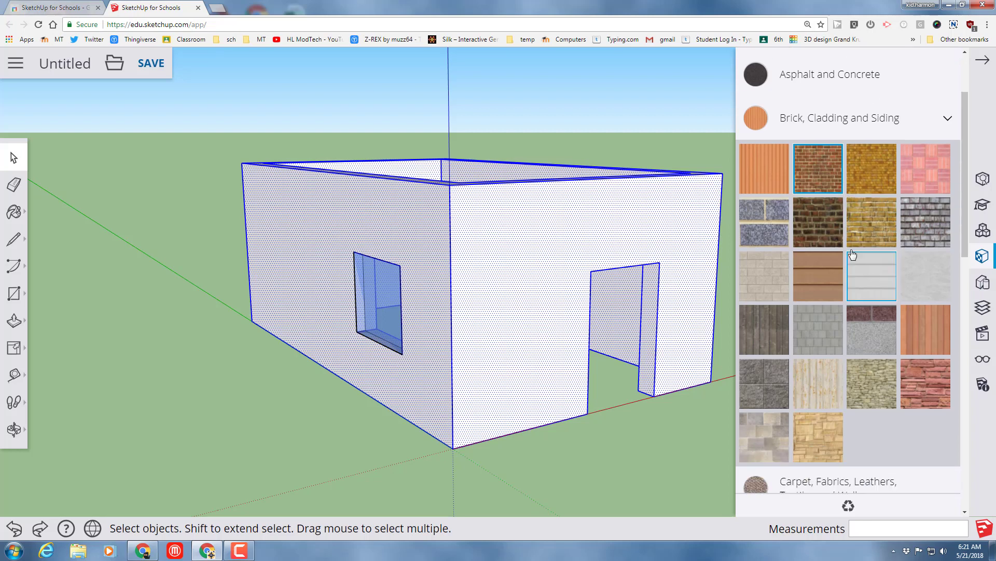
left_click(872, 172)
left_click(498, 249)
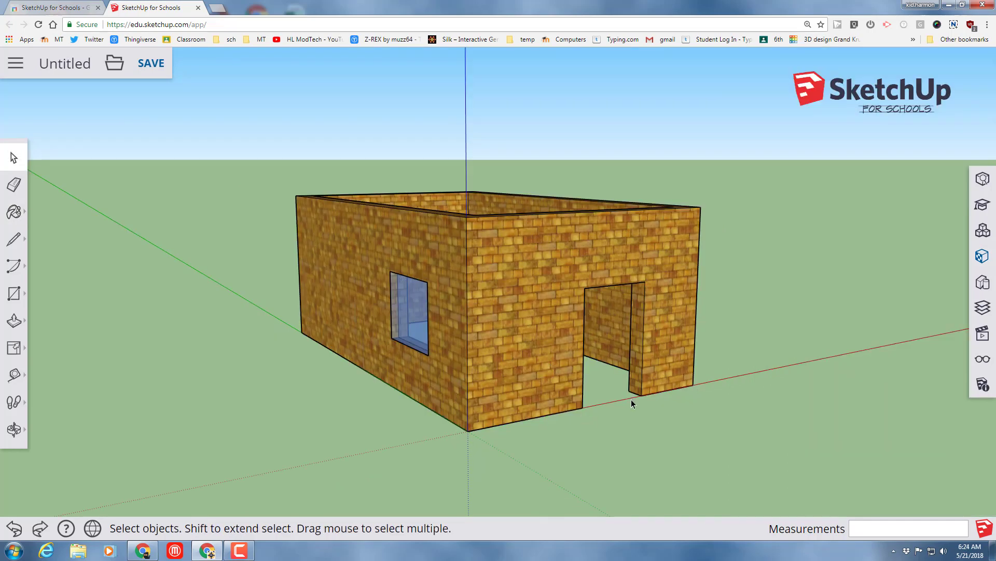
mouse_move(633, 383)
middle_mouse_down()
mouse_move(607, 407)
mouse_move(750, 382)
mouse_move(704, 385)
mouse_move(604, 355)
middle_mouse_up()
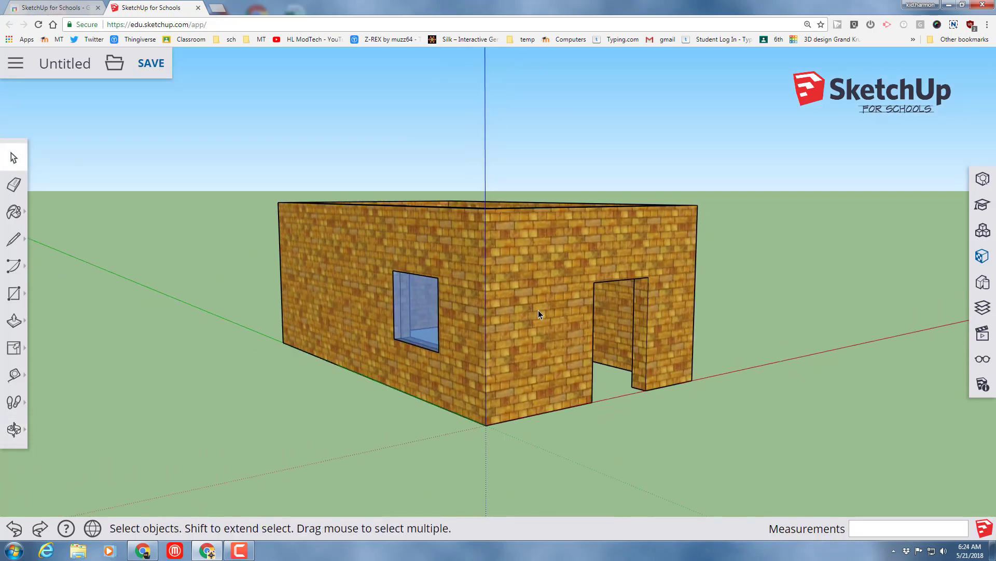
- Select all connected wall geometry and turn it into a group with Make Group
right_click(516, 248)
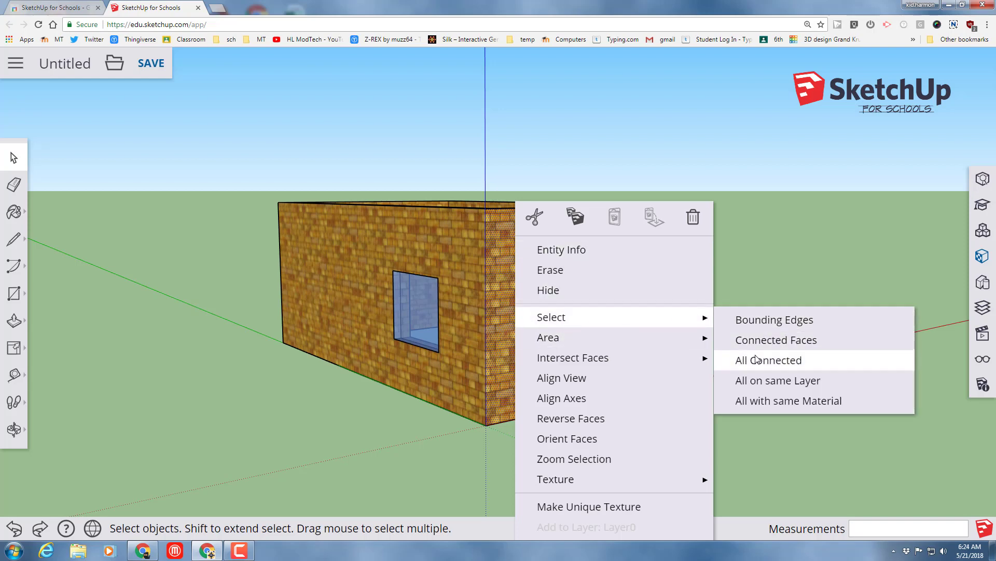
left_click(770, 357)
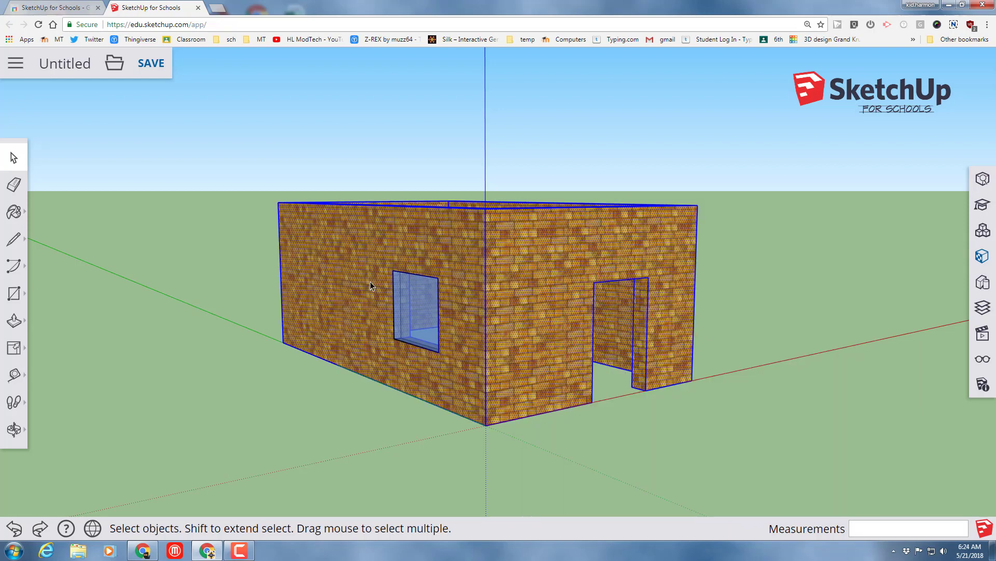
right_click(526, 313)
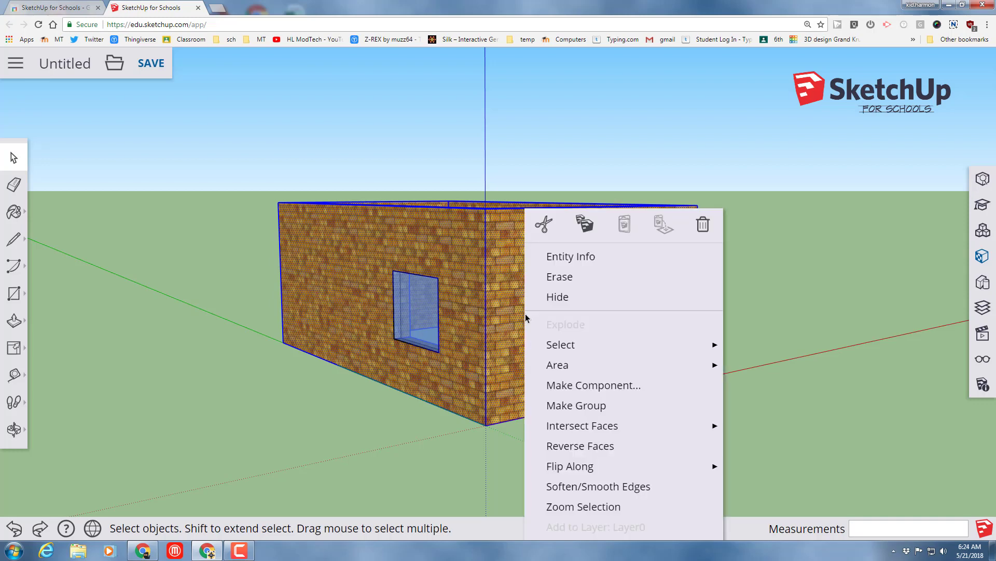
left_click(587, 405)
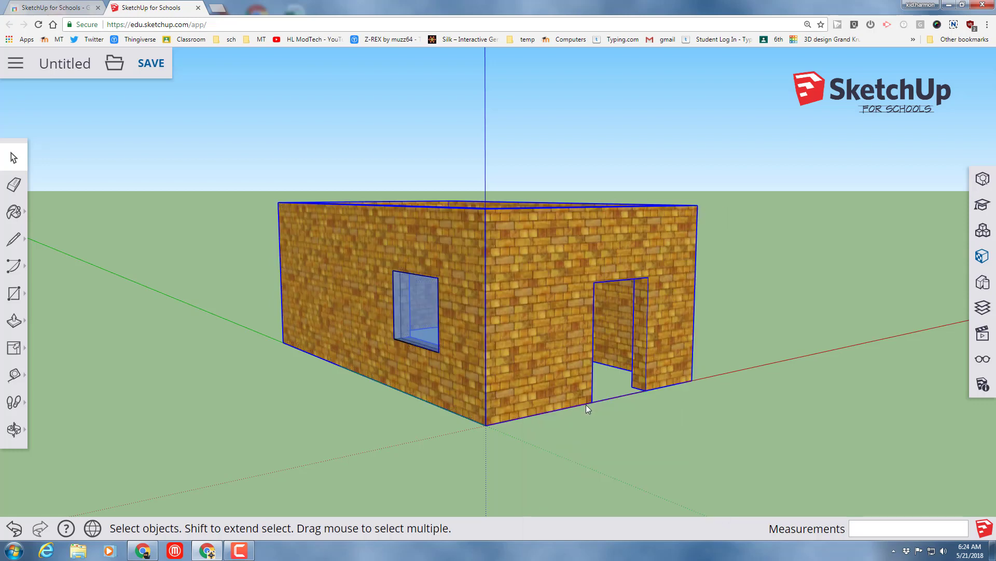
- Draw a center line up to the peak and edges to both wall corners, closing the gable
middle_click_drag(727, 372, 589, 347)
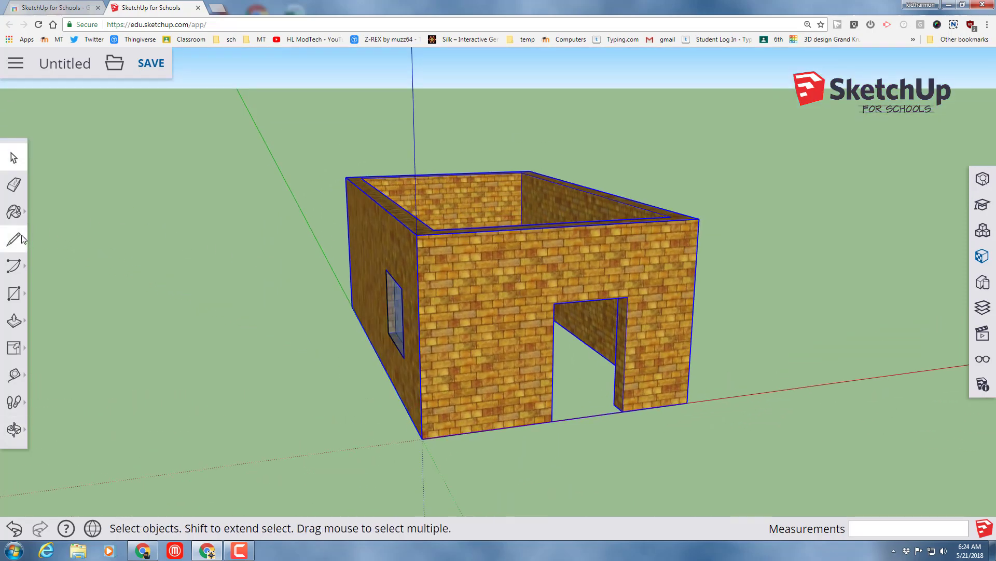
left_click(16, 239)
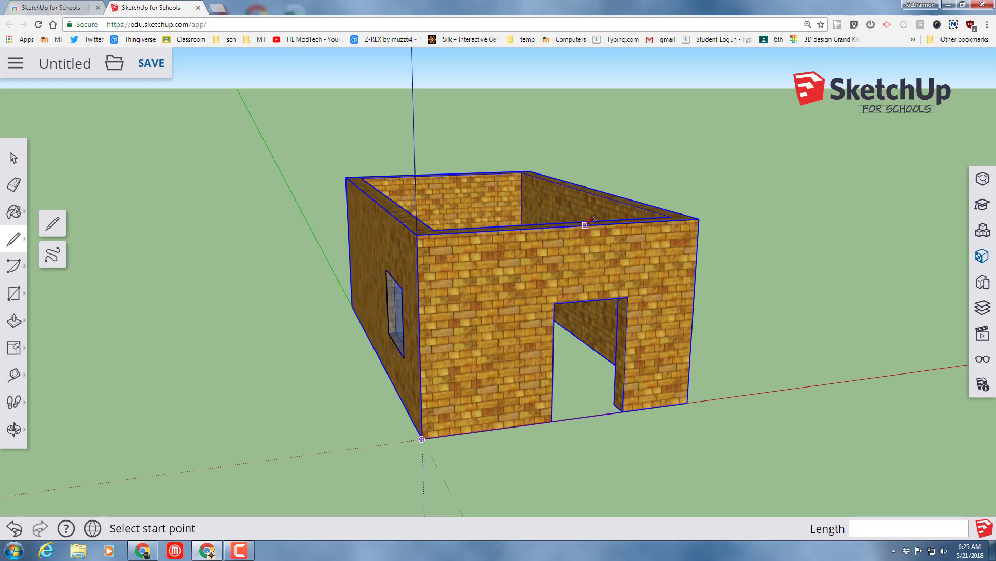
middle_click_drag(559, 223, 472, 248)
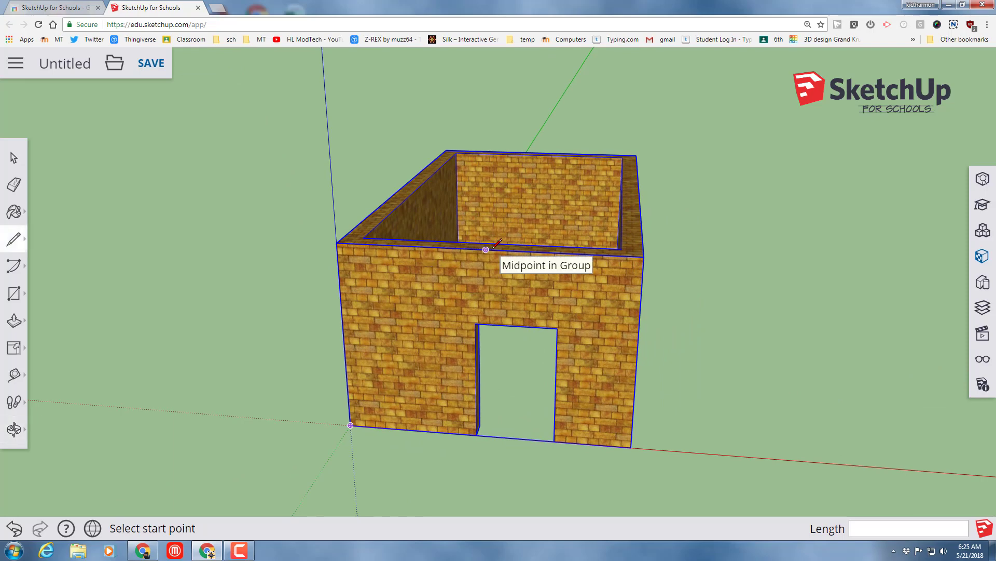
left_click(486, 249)
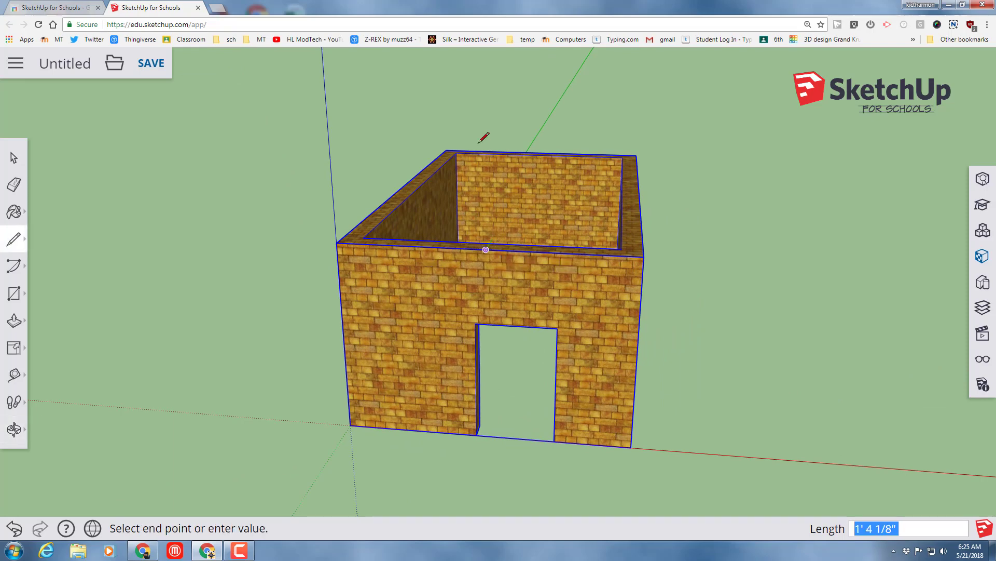
left_click(485, 105)
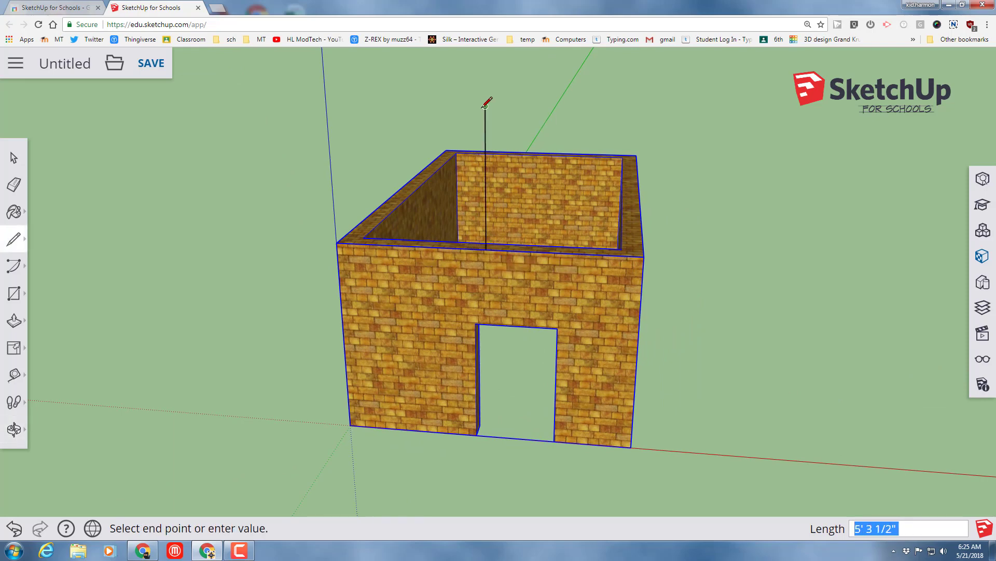
left_click(337, 242)
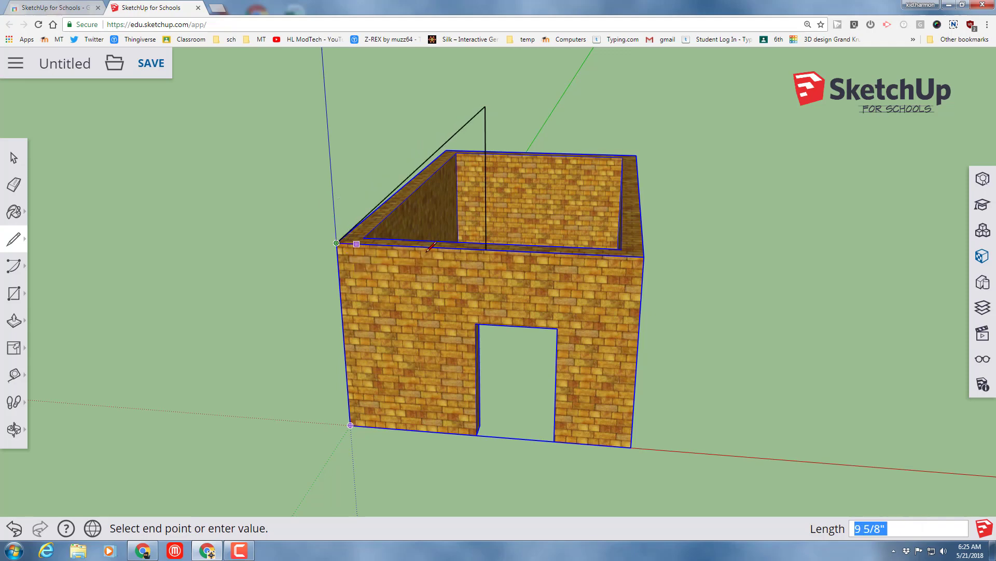
key("Escape")
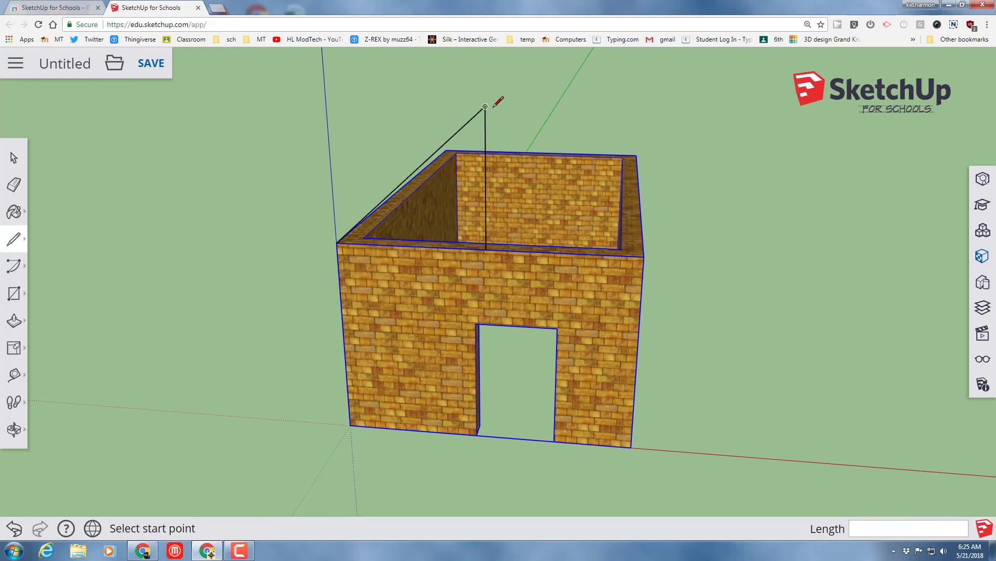
left_click(485, 106)
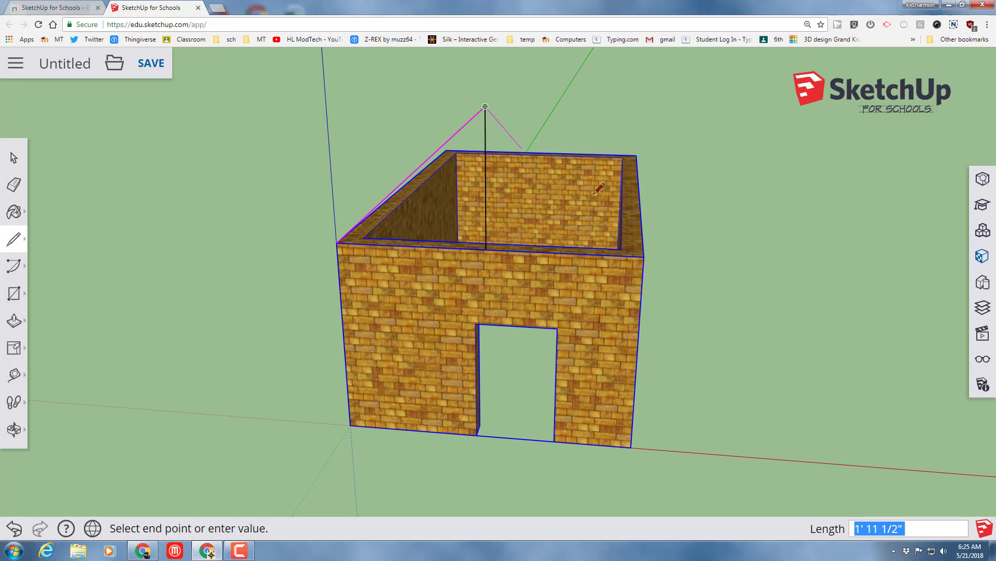
left_click(643, 254)
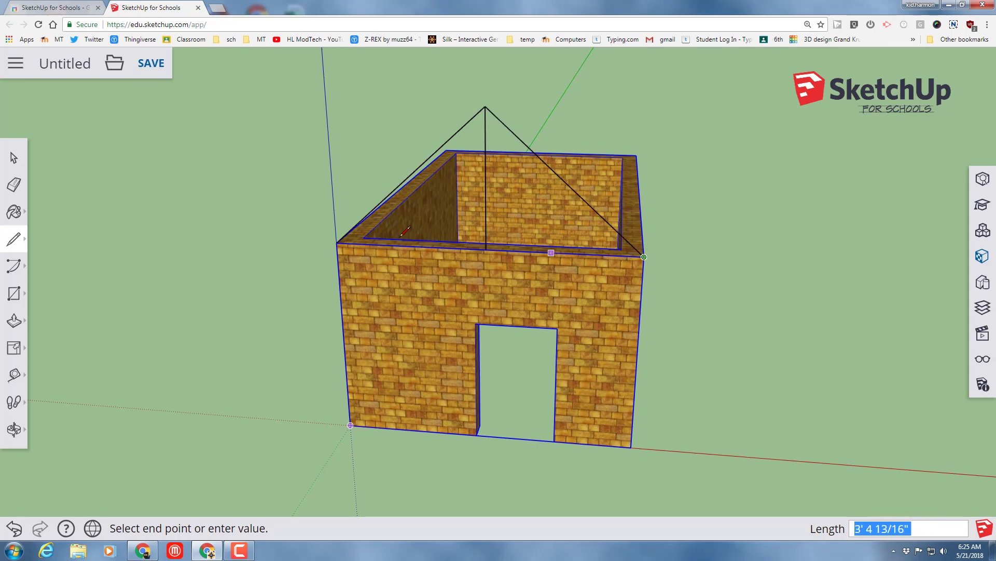
left_click(337, 242)
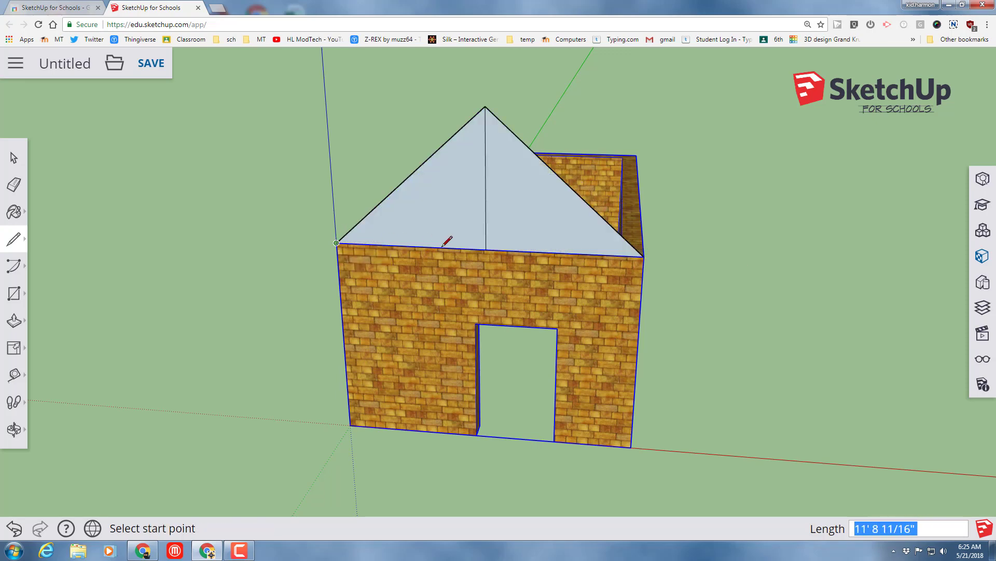
- Erase the vertical line splitting the gable triangle
mouse_move(540, 226)
middle_mouse_down()
mouse_move(401, 245)
mouse_move(431, 173)
middle_mouse_up()
key("e")
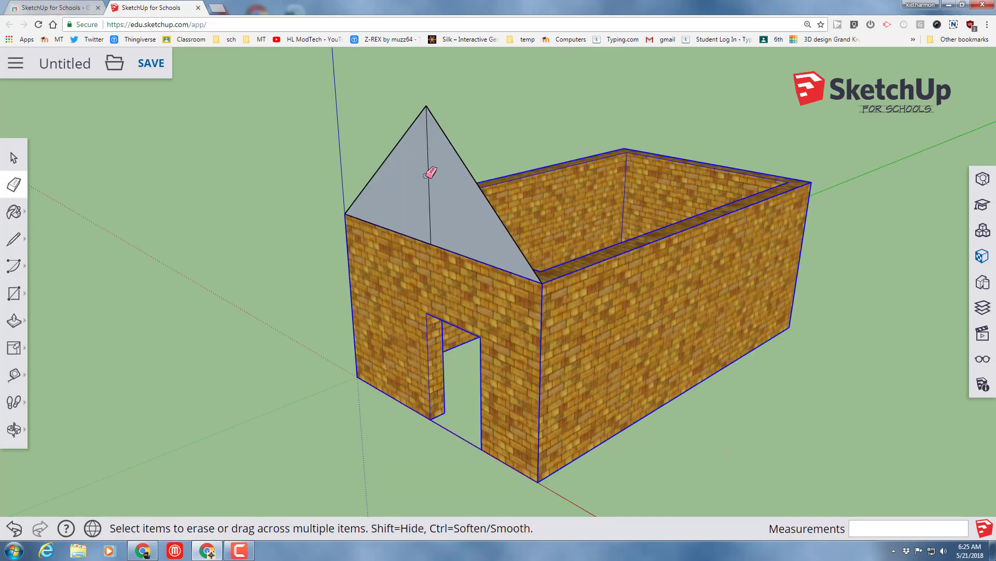
left_click(13, 184)
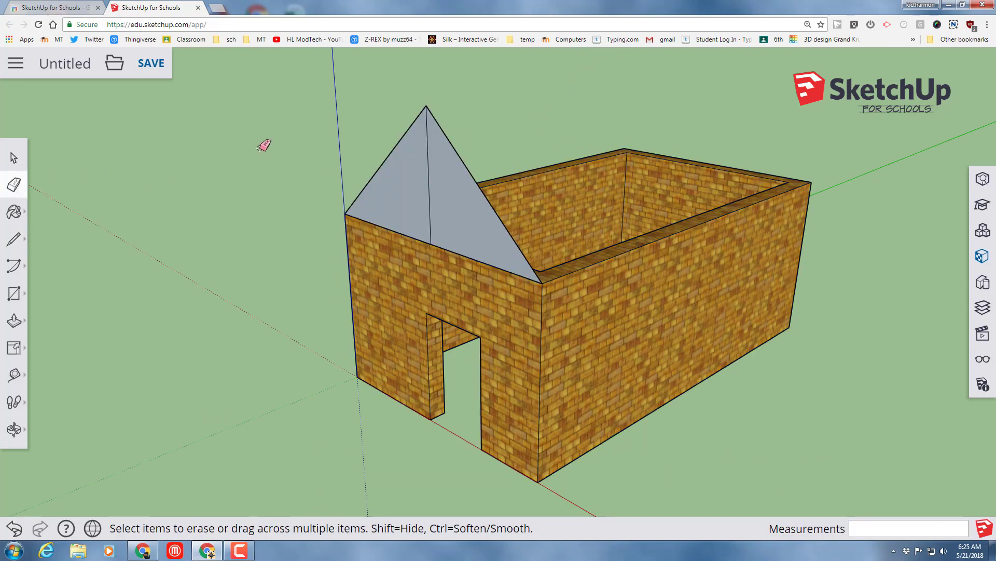
left_click(430, 181)
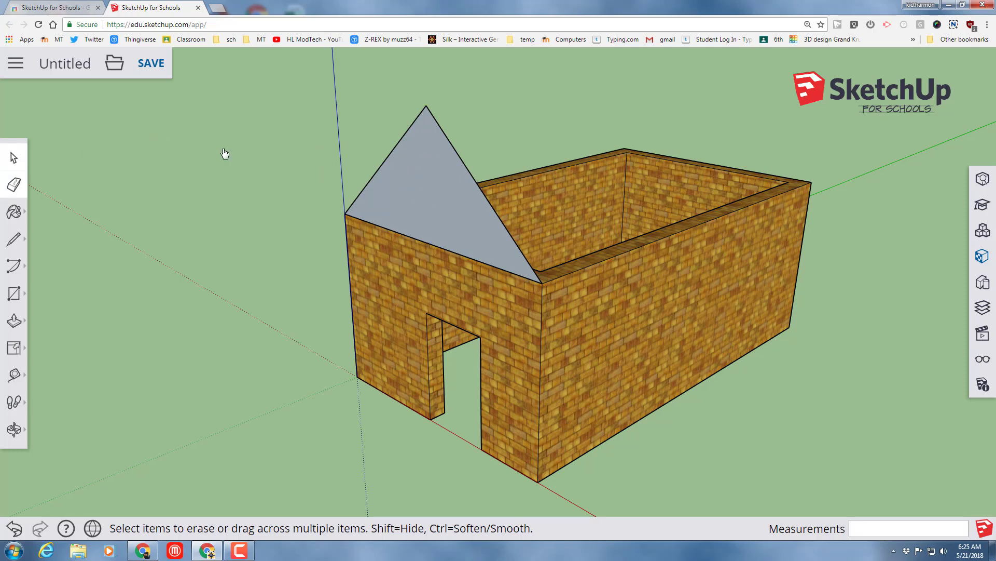
- Reverse the gable face so it faces outward
left_click(14, 157)
left_click(444, 188)
right_click(442, 186)
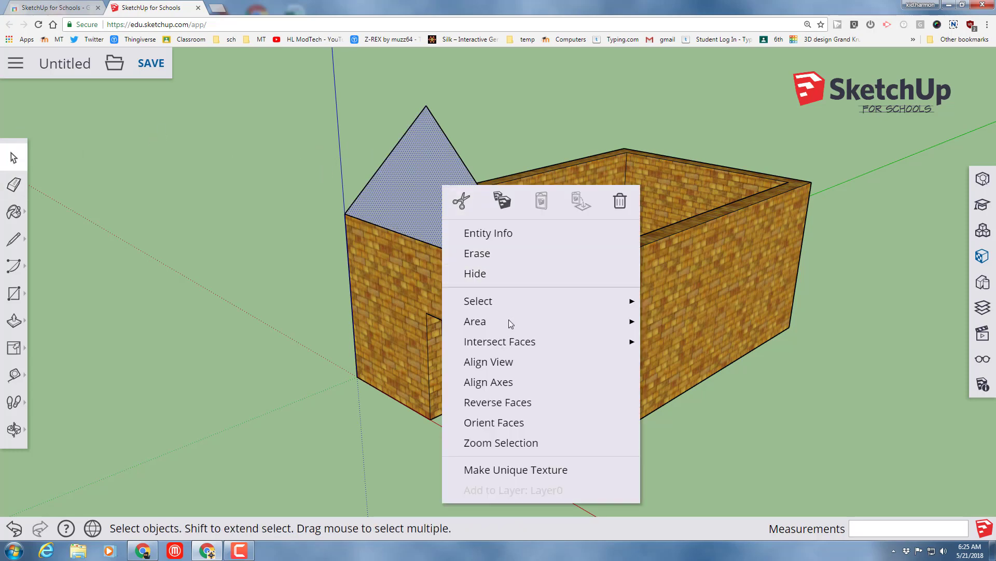
left_click(502, 407)
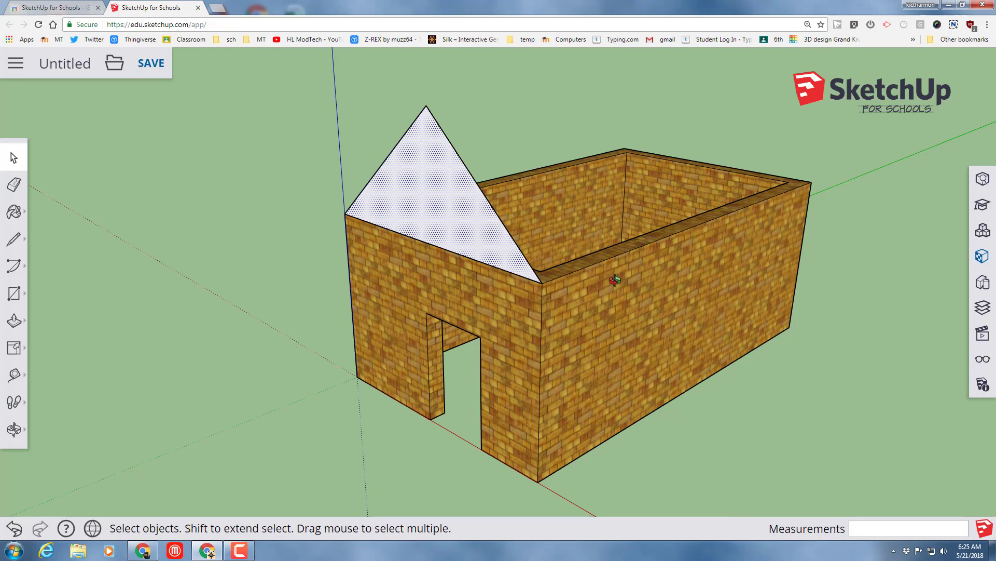
- Push/pull the gable across the full house length to form the roof
mouse_move(615, 279)
middle_mouse_down()
mouse_move(312, 278)
mouse_move(310, 220)
mouse_move(377, 181)
middle_mouse_up()
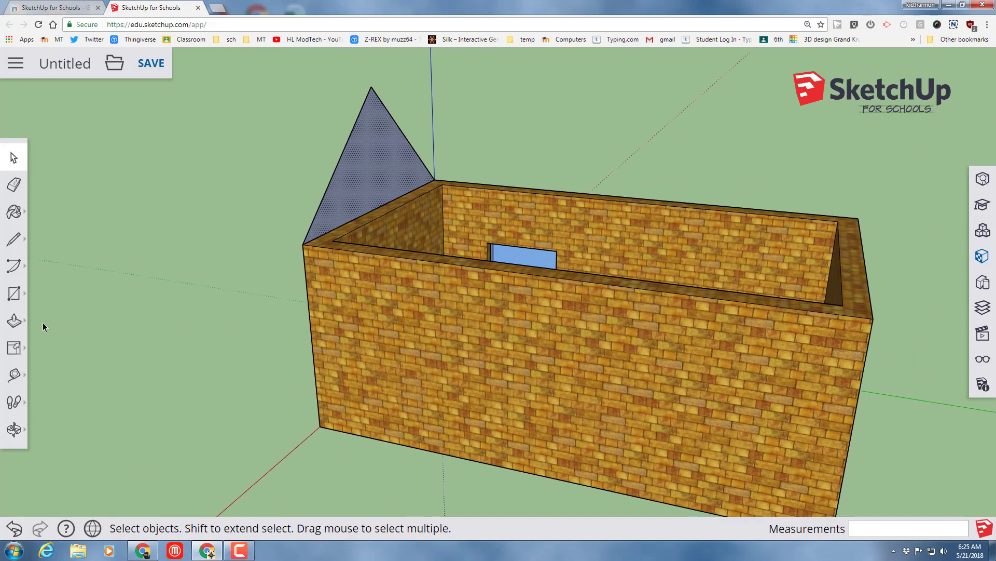
left_click(15, 330)
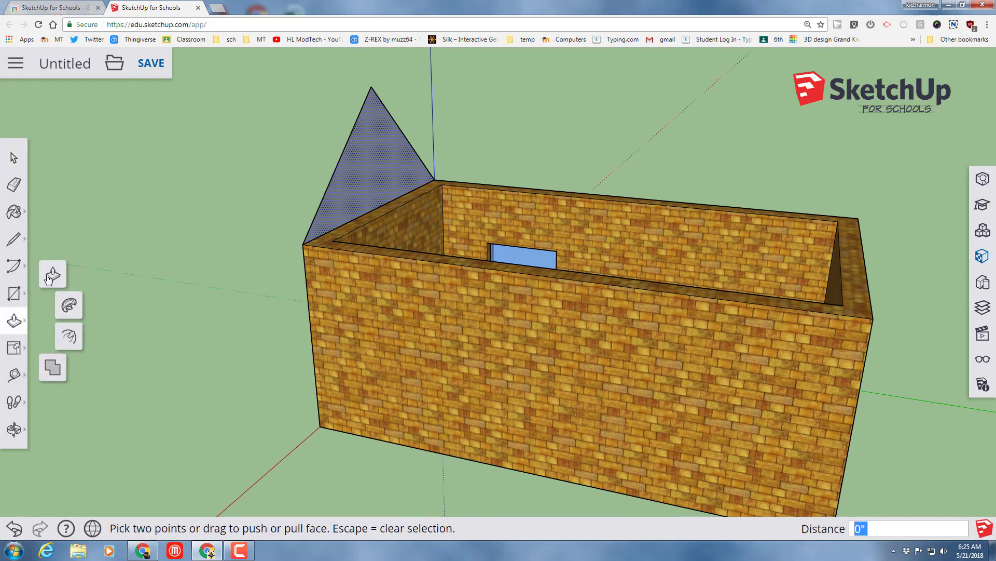
left_click(383, 205)
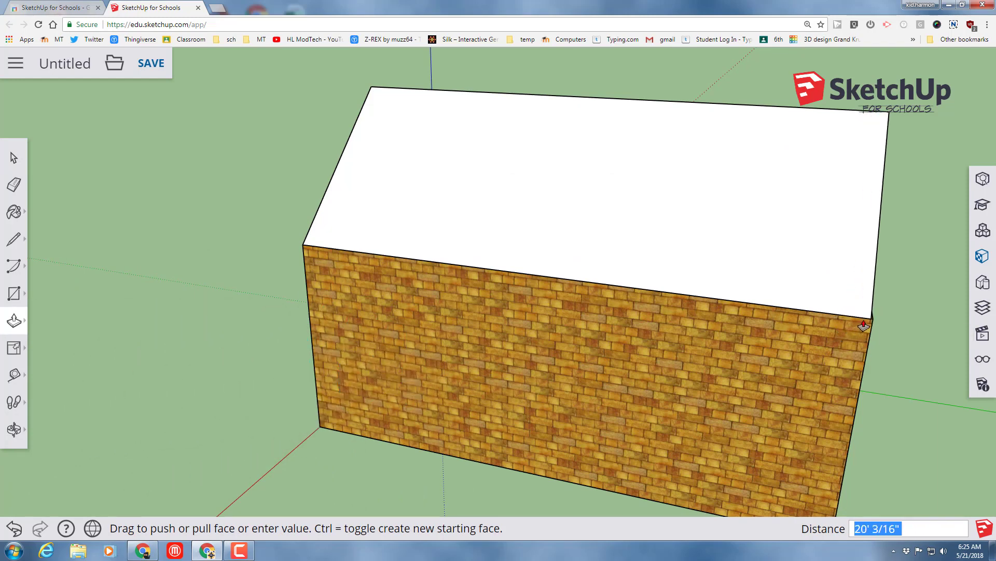
left_click(872, 326)
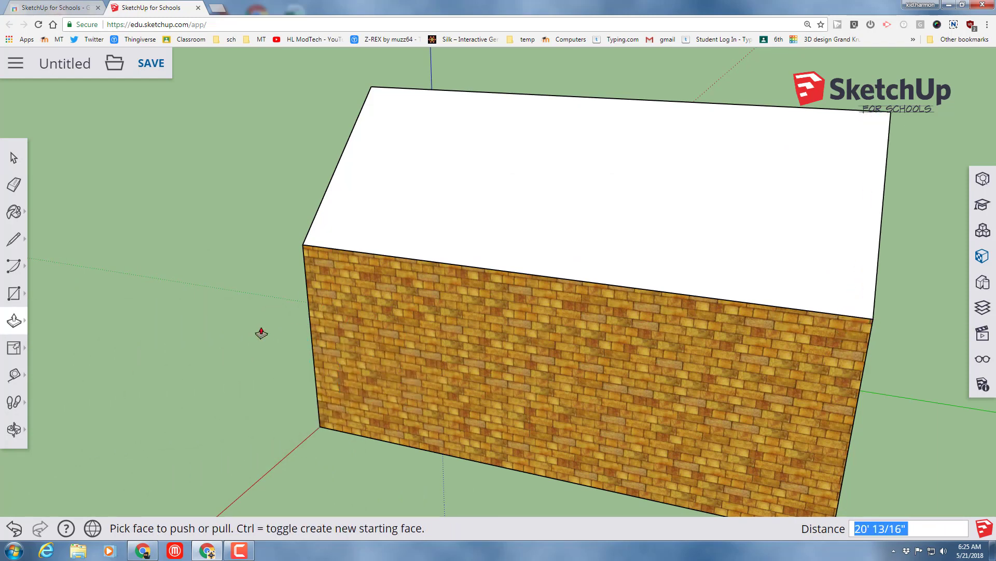
middle_click_drag(732, 374, 741, 378)
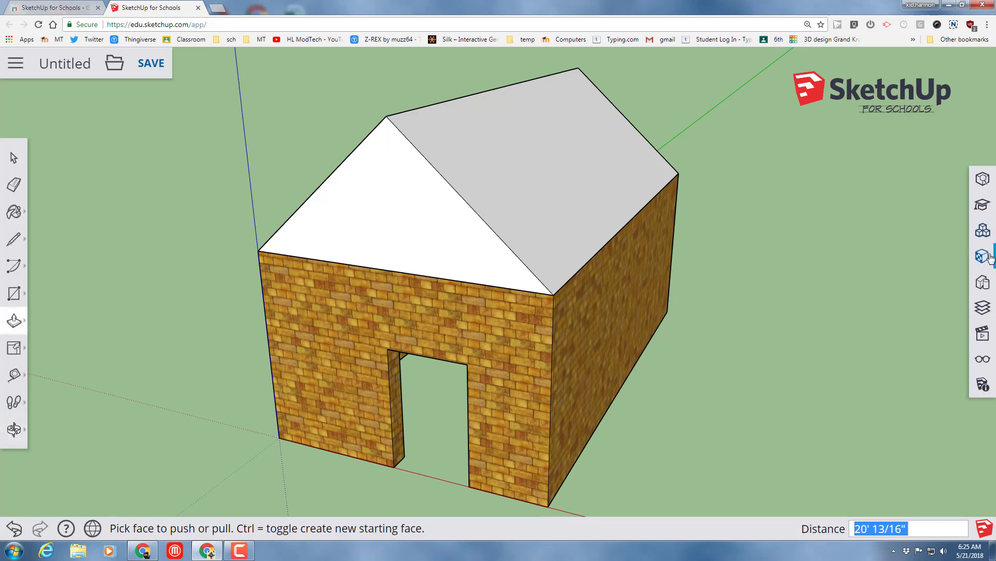
- Paint both roof slopes with the orange Roofing tile material
left_click(983, 262)
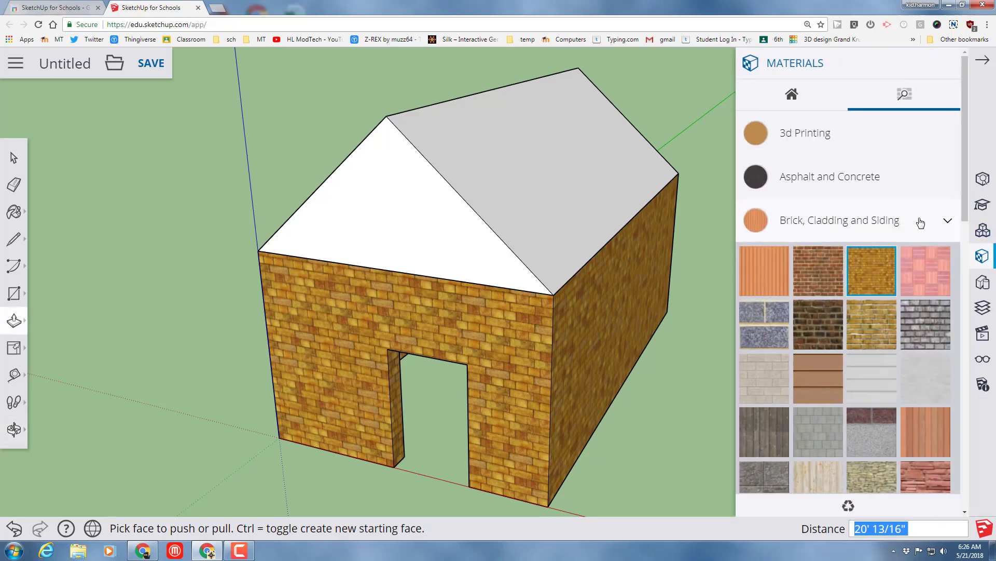
scroll(921, 223, "down", 5)
scroll(881, 296, "down", 3)
scroll(844, 361, "down", 3)
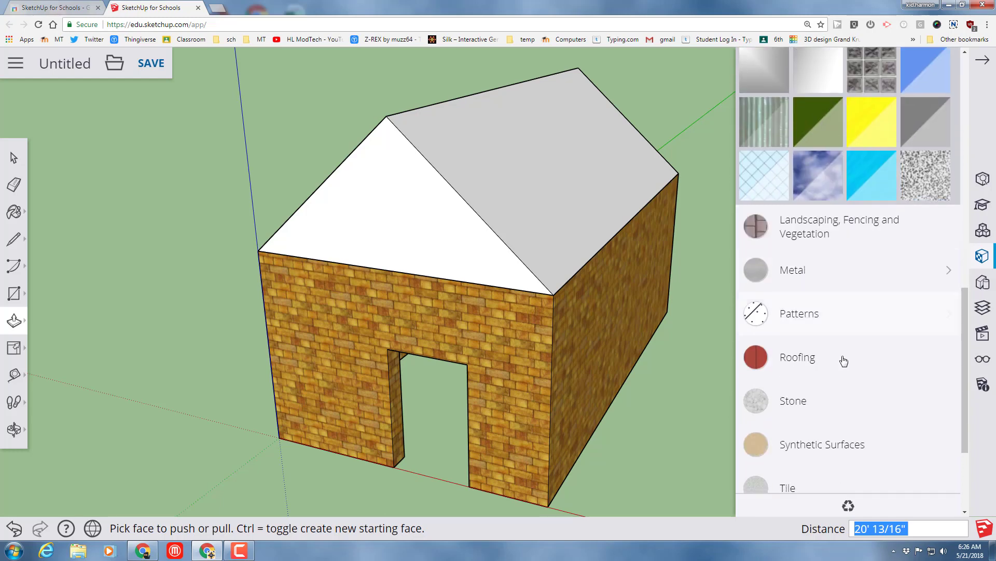
left_click(800, 369)
left_click(815, 405)
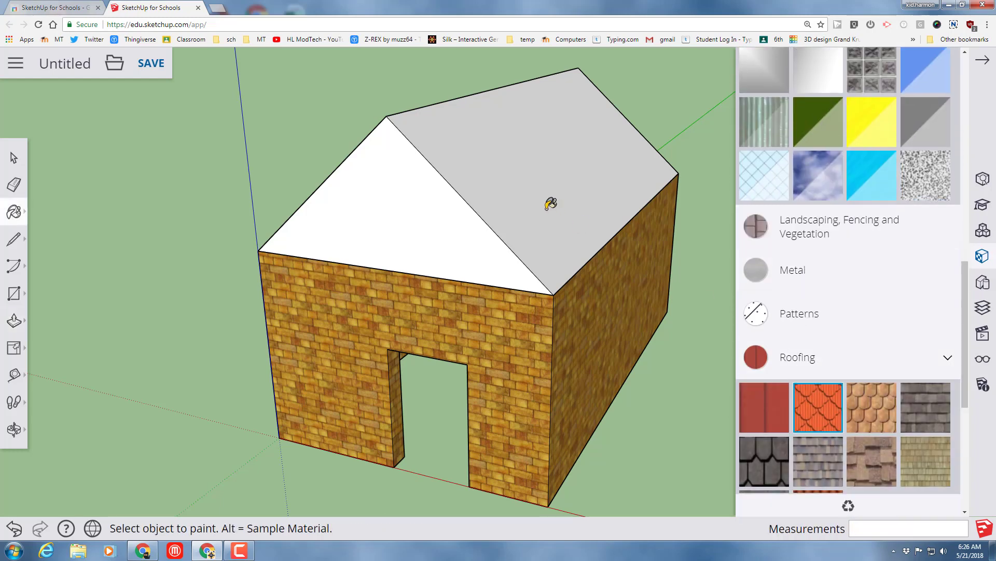
left_click(483, 190)
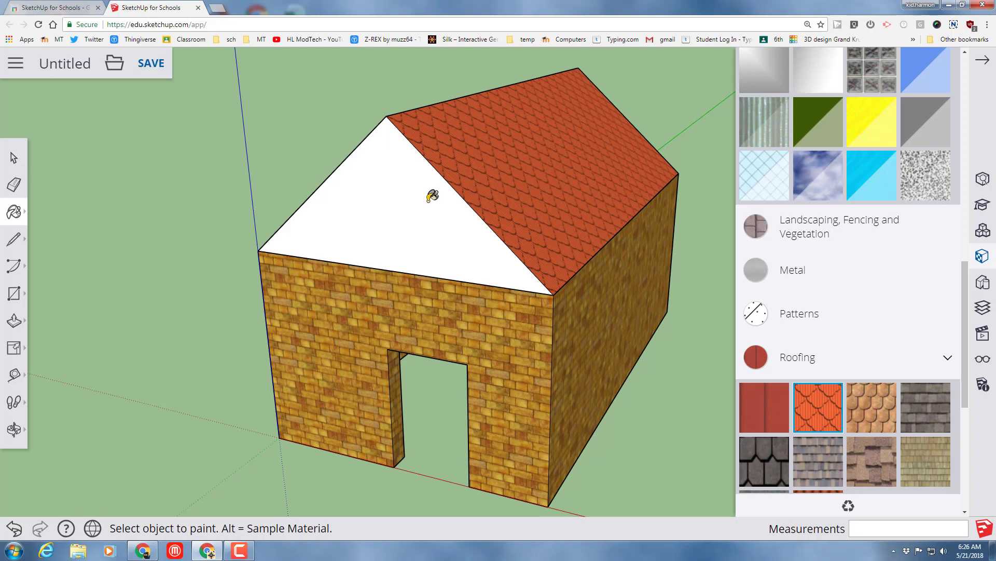
middle_click_drag(426, 231, 646, 289)
left_click(427, 167)
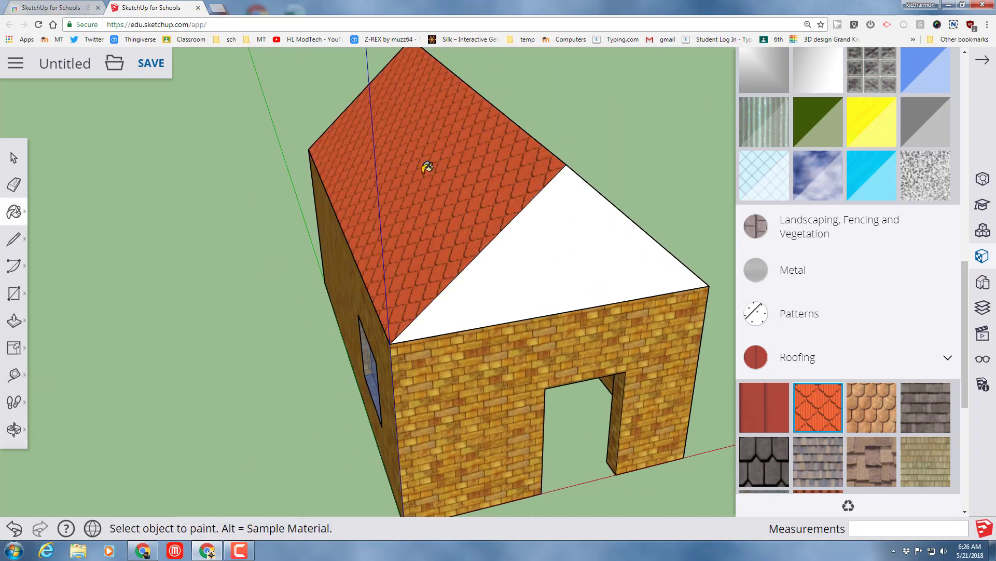
middle_click_drag(609, 251, 414, 232)
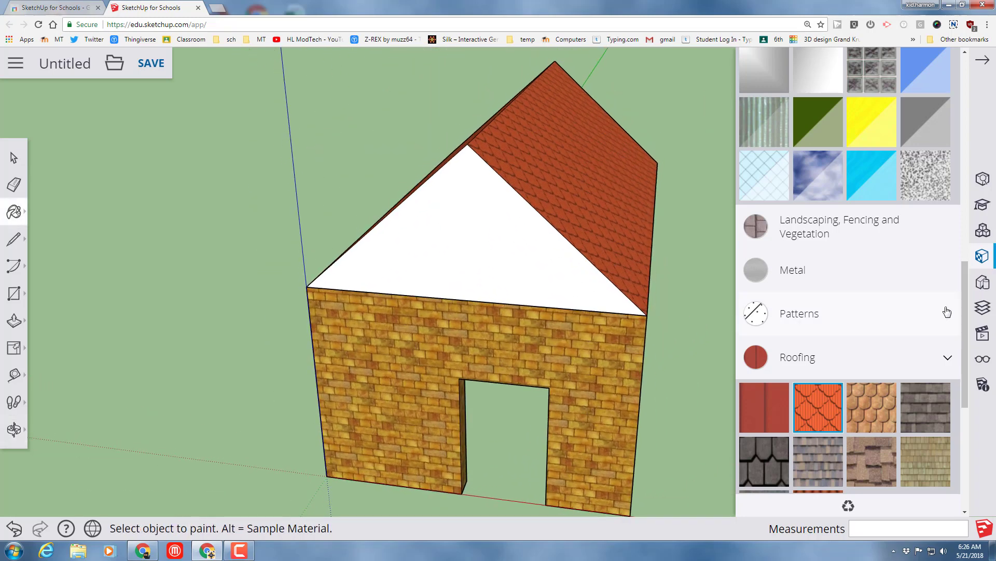
scroll(933, 290, "up", 3)
scroll(933, 290, "up", 3)
scroll(927, 281, "up", 3)
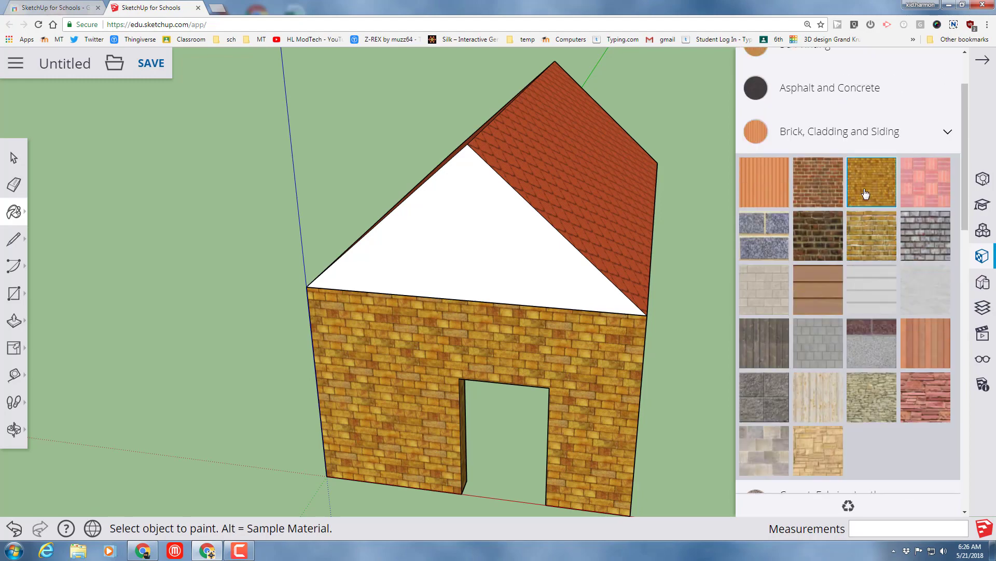
- Paint the front and rear gable ends with yellow brick
left_click(536, 265)
mouse_move(269, 297)
middle_mouse_down()
mouse_move(427, 276)
mouse_move(367, 251)
mouse_move(311, 248)
mouse_move(150, 89)
middle_mouse_up()
left_click(223, 253)
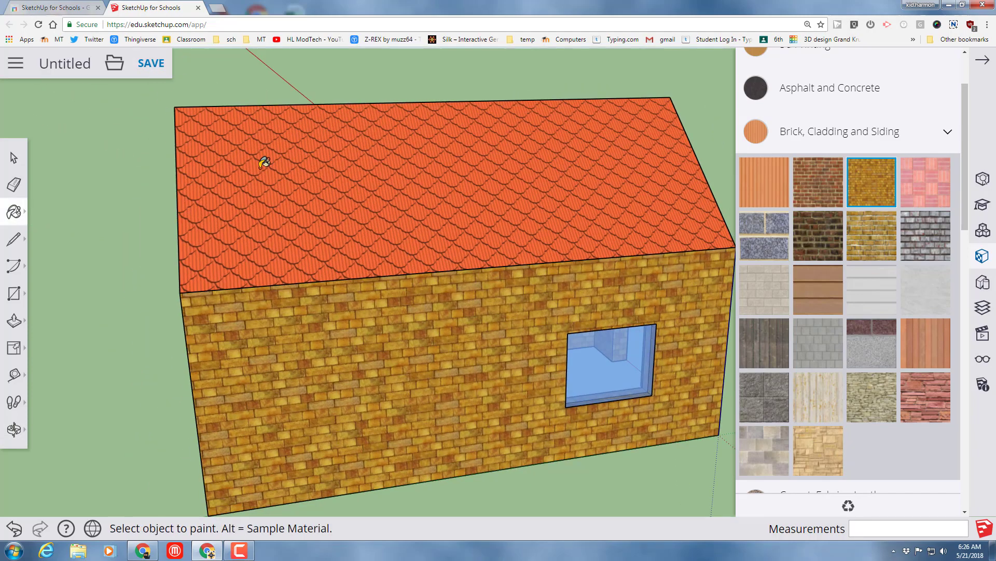
mouse_move(262, 161)
middle_mouse_down()
mouse_move(158, 155)
mouse_move(154, 94)
middle_mouse_up()
- Enter and correct the model name, then save it into the Drive sketchup folder
left_click(152, 66)
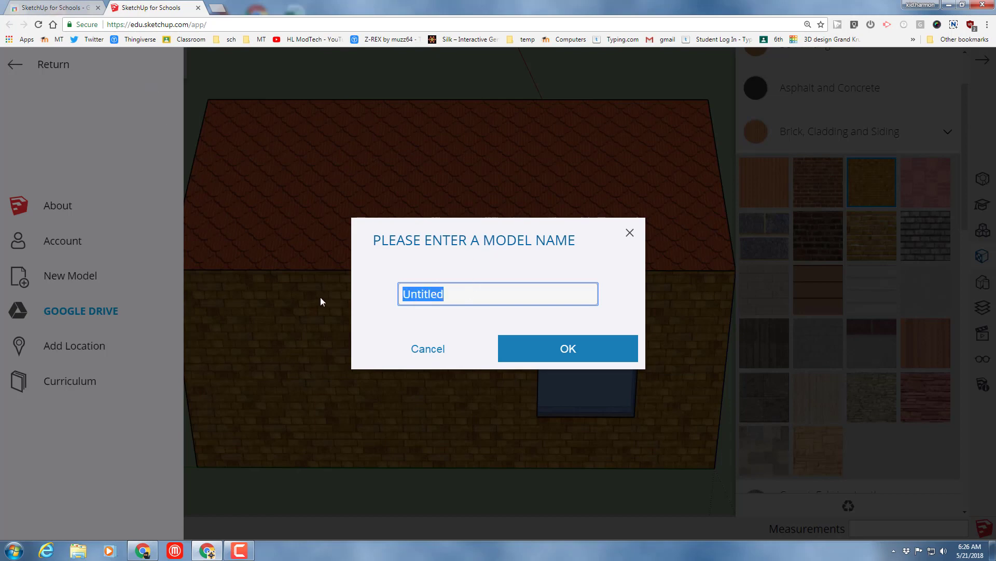
type("hiouse")
key("BackSpace")
key("BackSpace")
key("BackSpace")
key("BackSpace")
key("BackSpace")
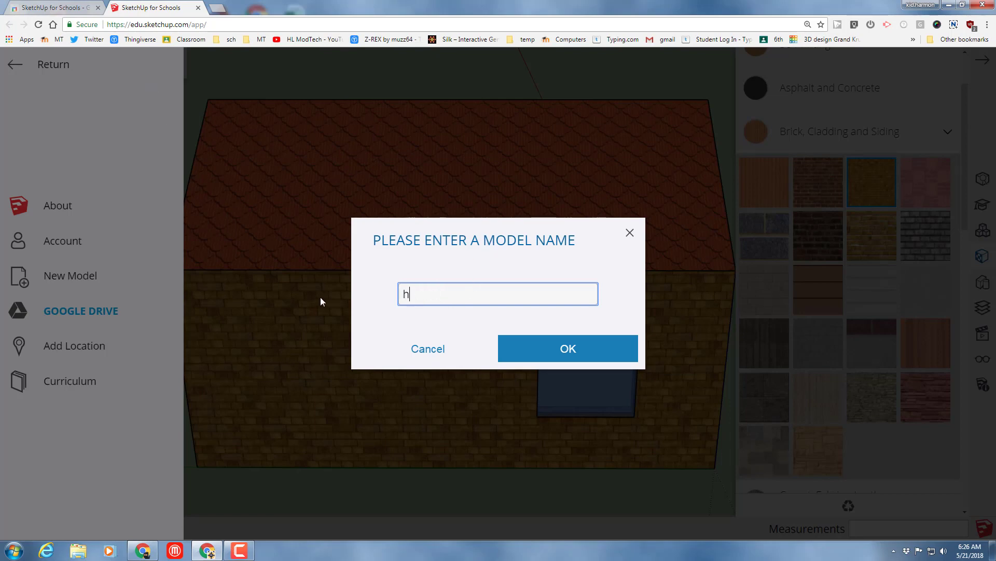
type("ouse3")
key("Return")
left_click(262, 312)
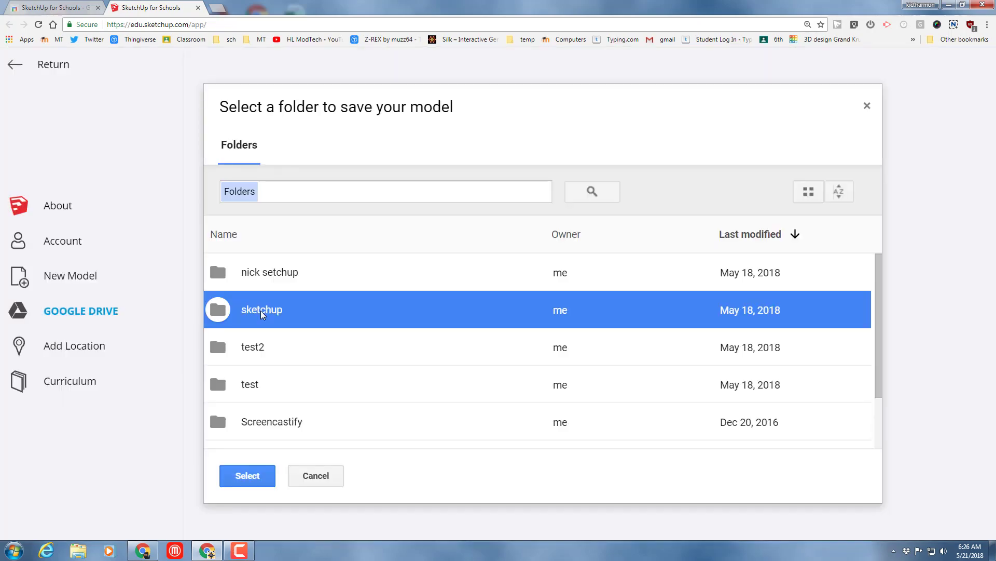
left_click(243, 479)
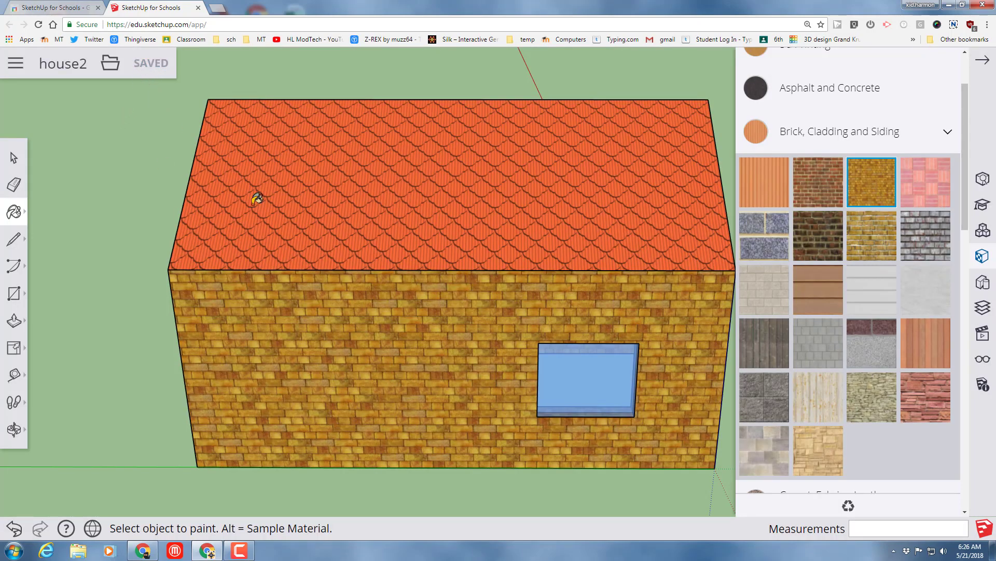
mouse_move(560, 396)
middle_mouse_down()
mouse_move(296, 367)
mouse_move(363, 350)
mouse_move(241, 361)
mouse_move(299, 303)
mouse_move(474, 330)
mouse_move(41, 363)
middle_mouse_up()
left_click(15, 353)
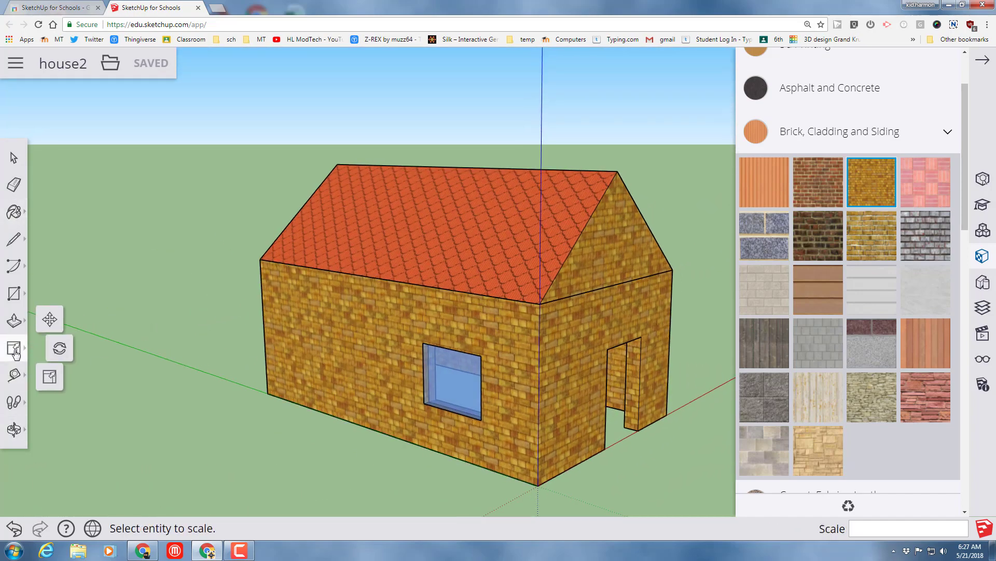